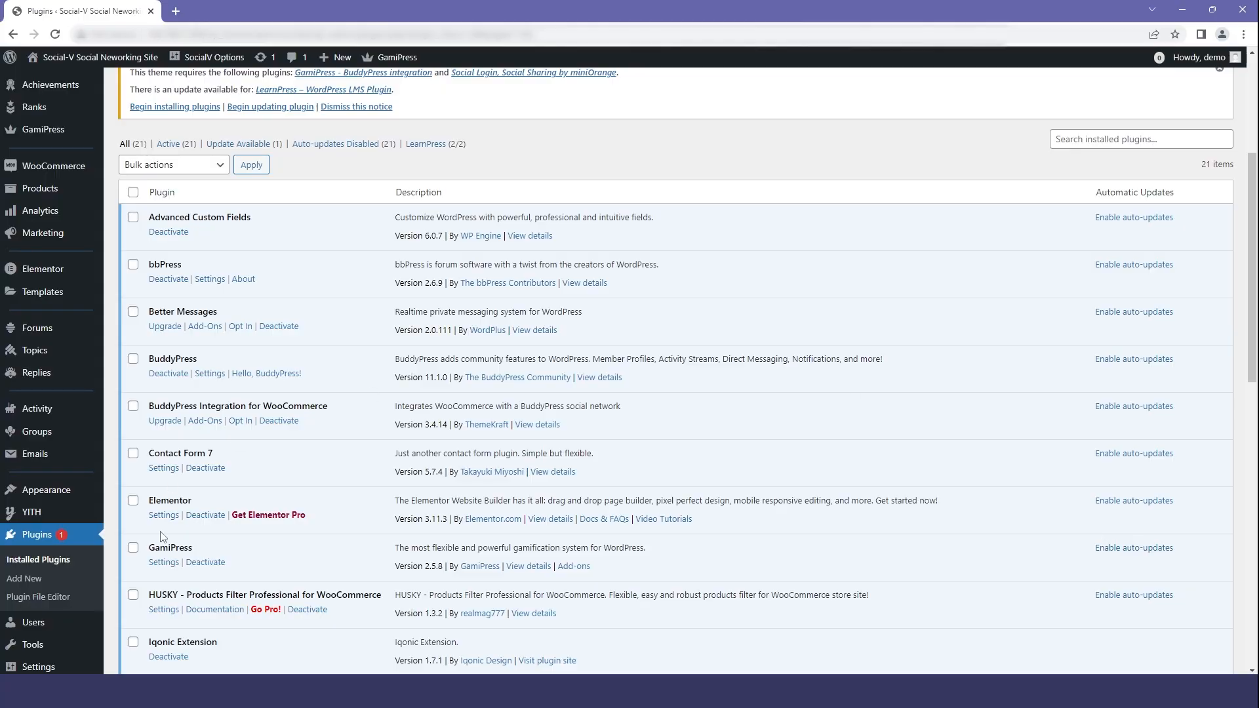
pyautogui.scroll(-3, 167, 553)
pyautogui.scroll(-1, 167, 554)
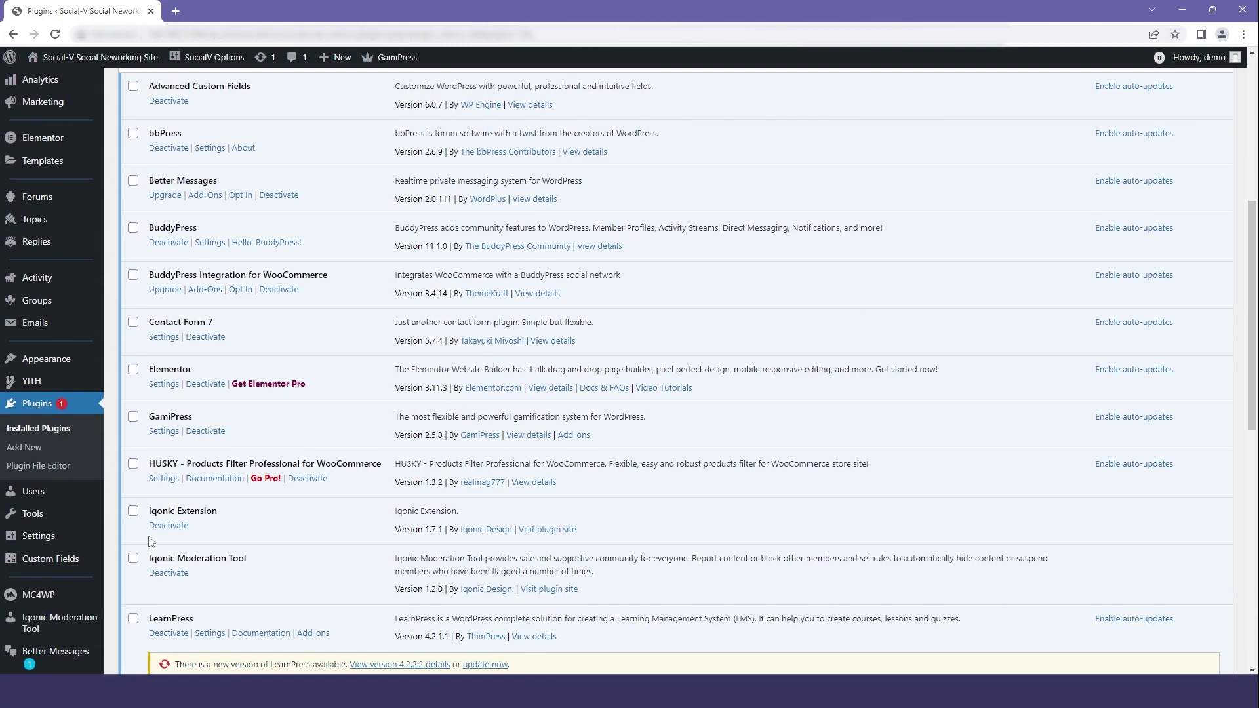
# Install the GamiPress - BuddyPress integration plugin from the theme's required plugins installer.
pyautogui.click(47, 429)
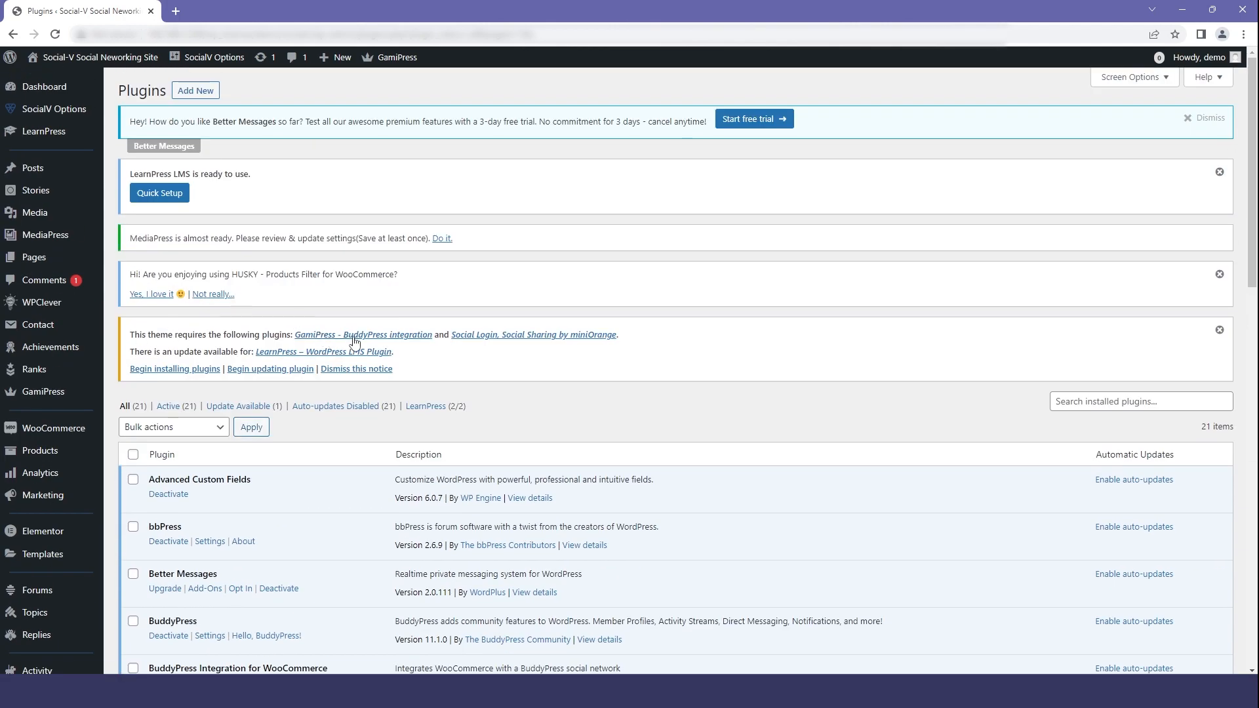
pyautogui.click(175, 369)
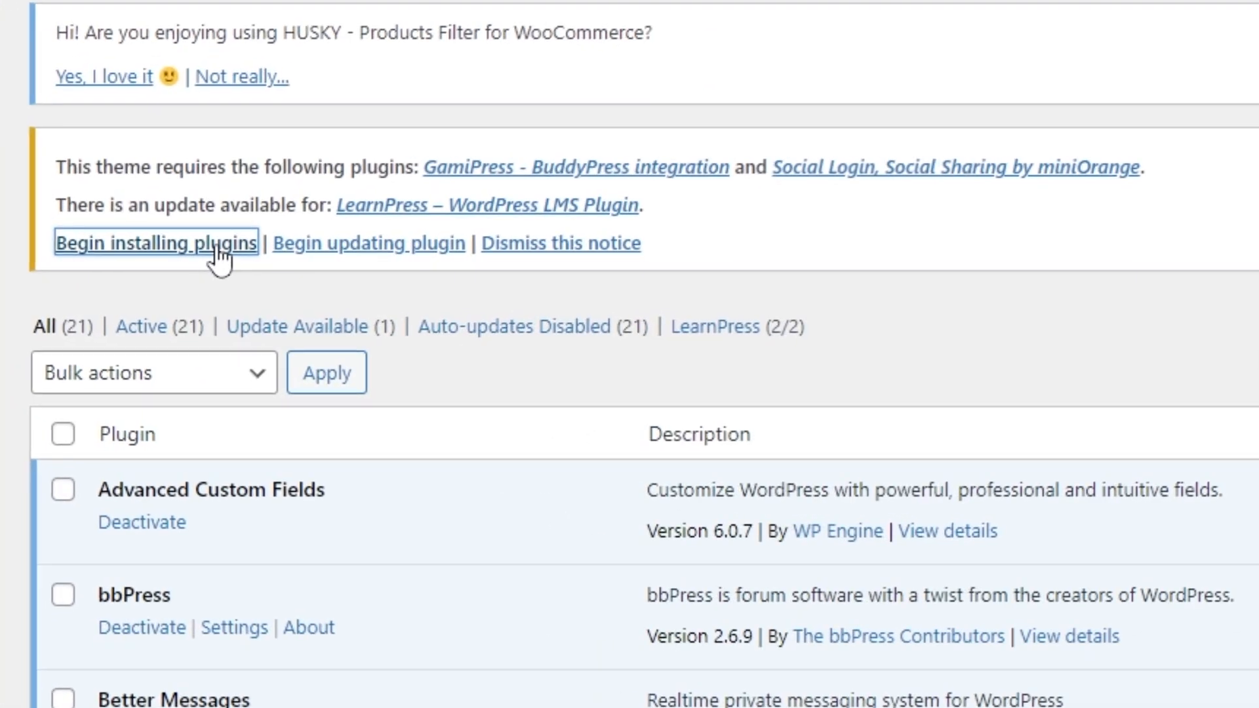
pyautogui.click(219, 254)
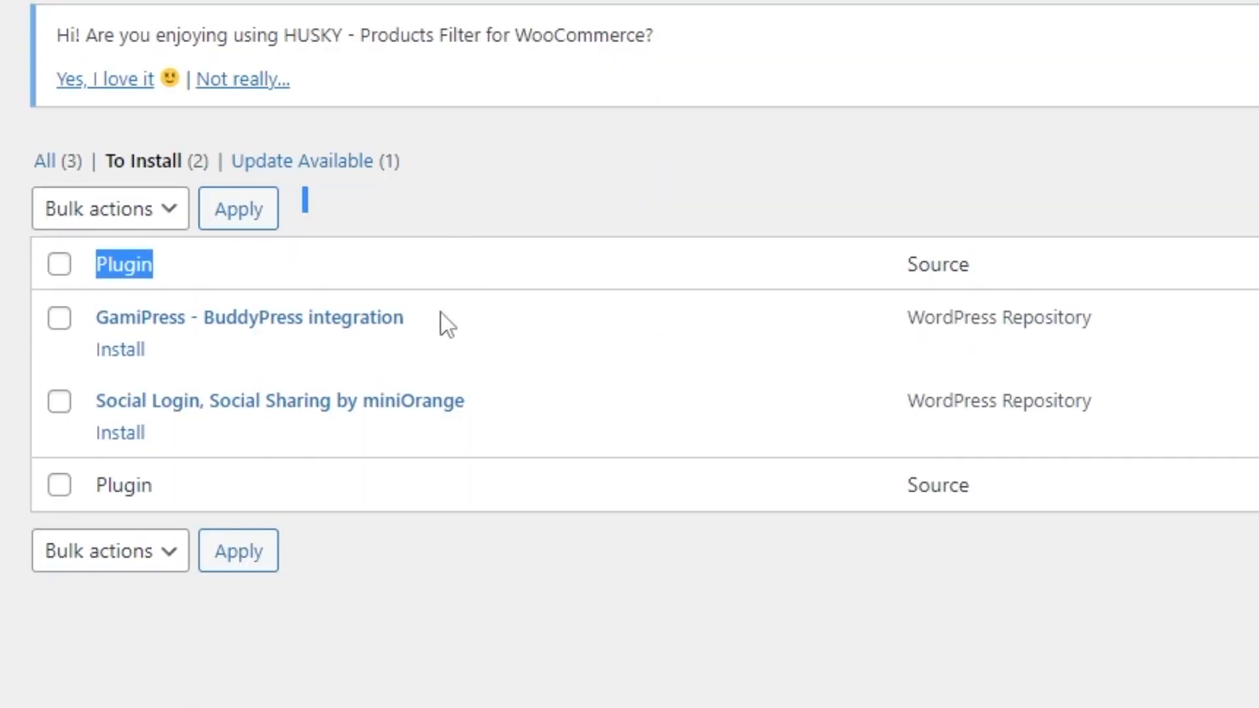
pyautogui.moveTo(413, 318); pyautogui.dragTo(95, 316)
pyautogui.click(120, 350)
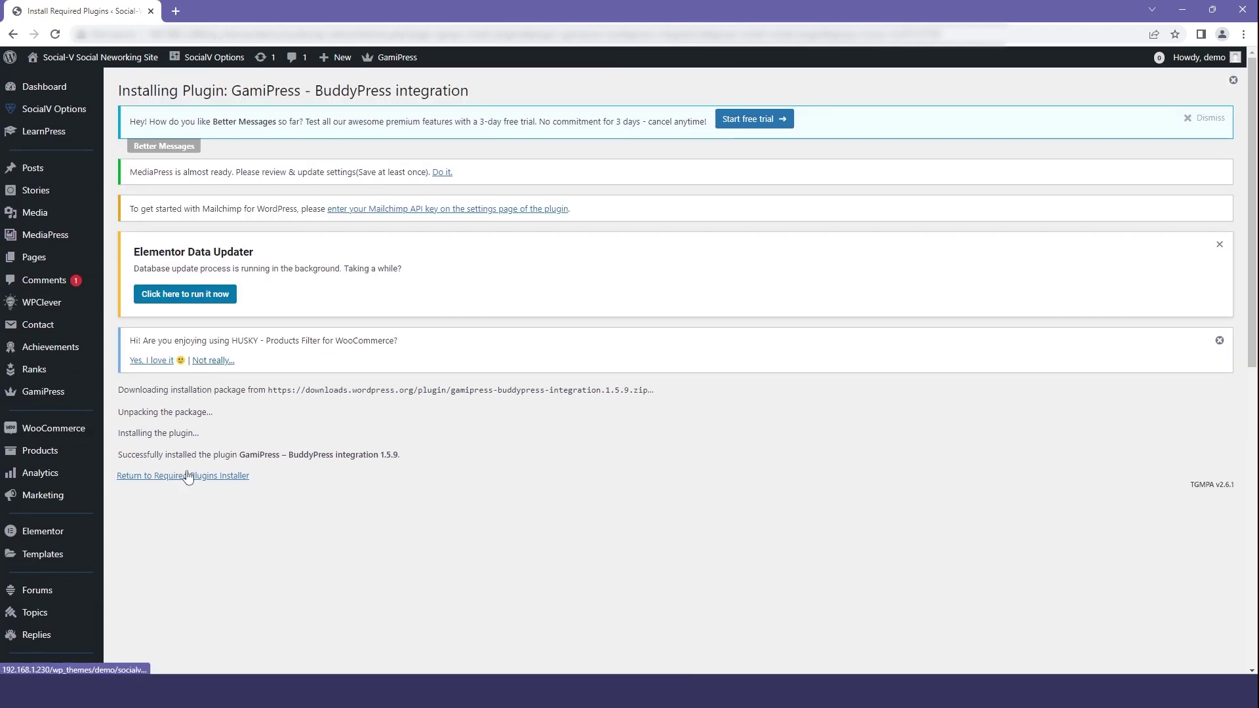
# Activate the GamiPress - BuddyPress integration and confirm it in the installed plugins list.
pyautogui.click(183, 475)
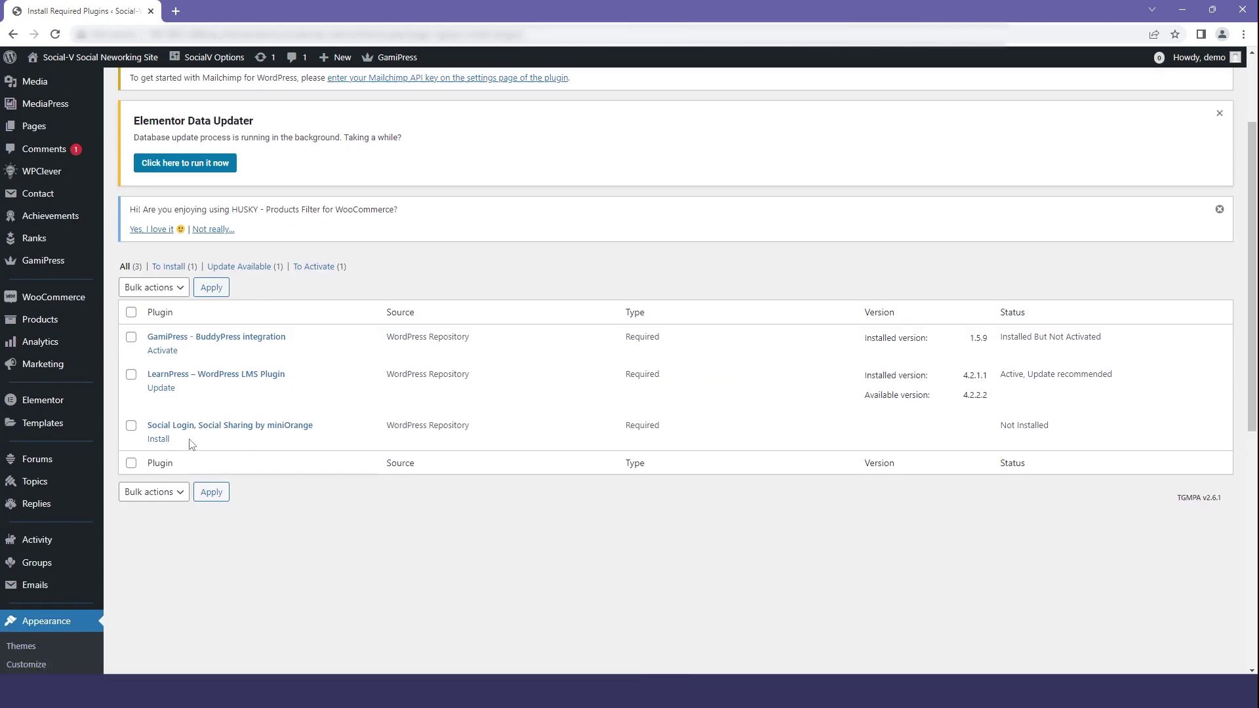
pyautogui.click(163, 350)
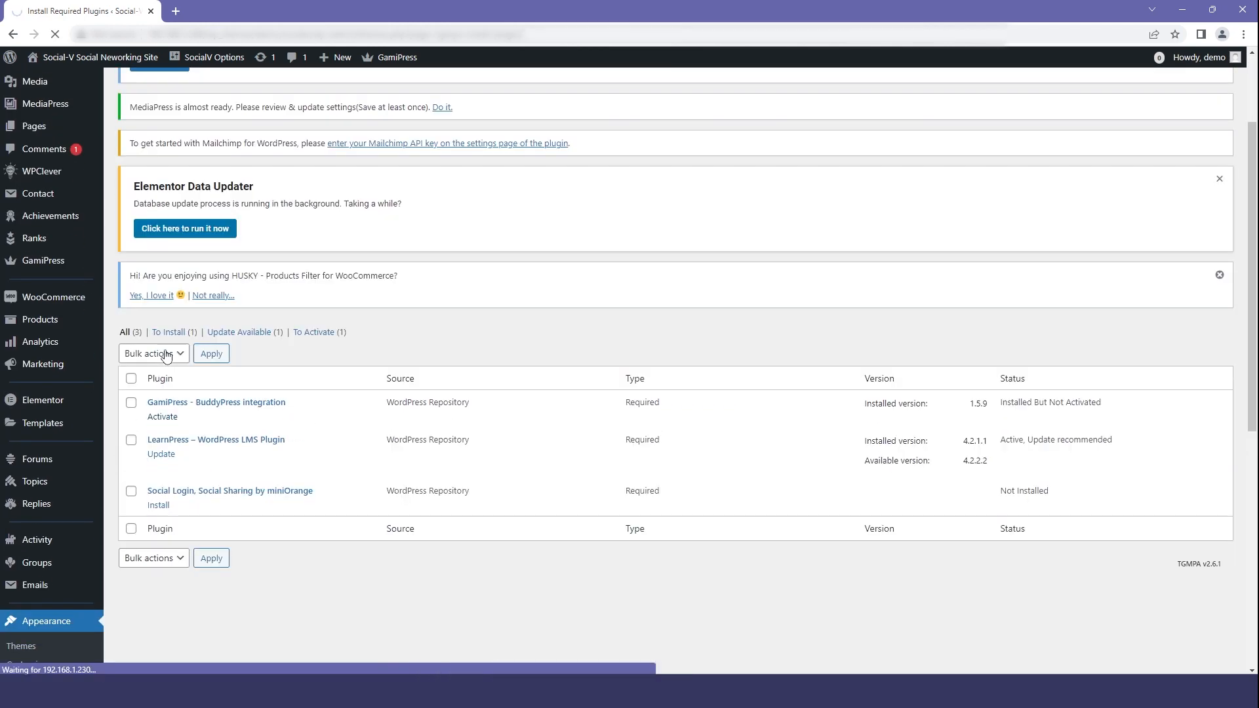
pyautogui.scroll(-5, 165, 420)
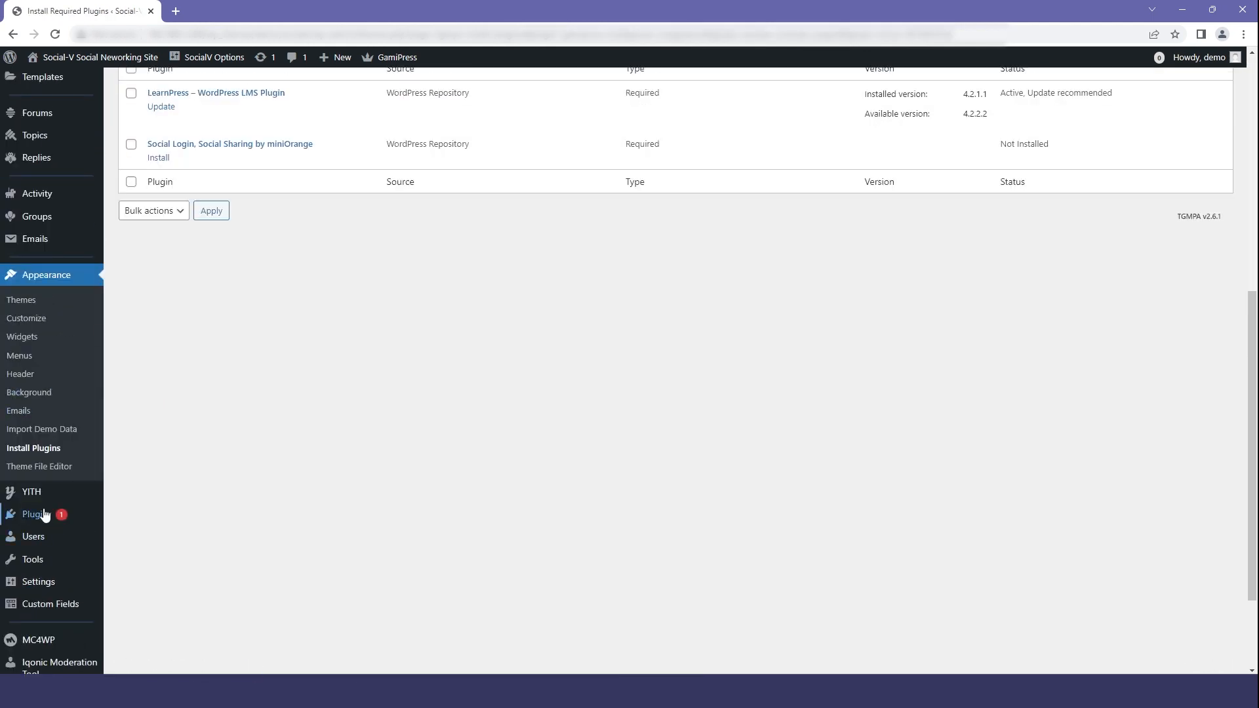
pyautogui.click(37, 514)
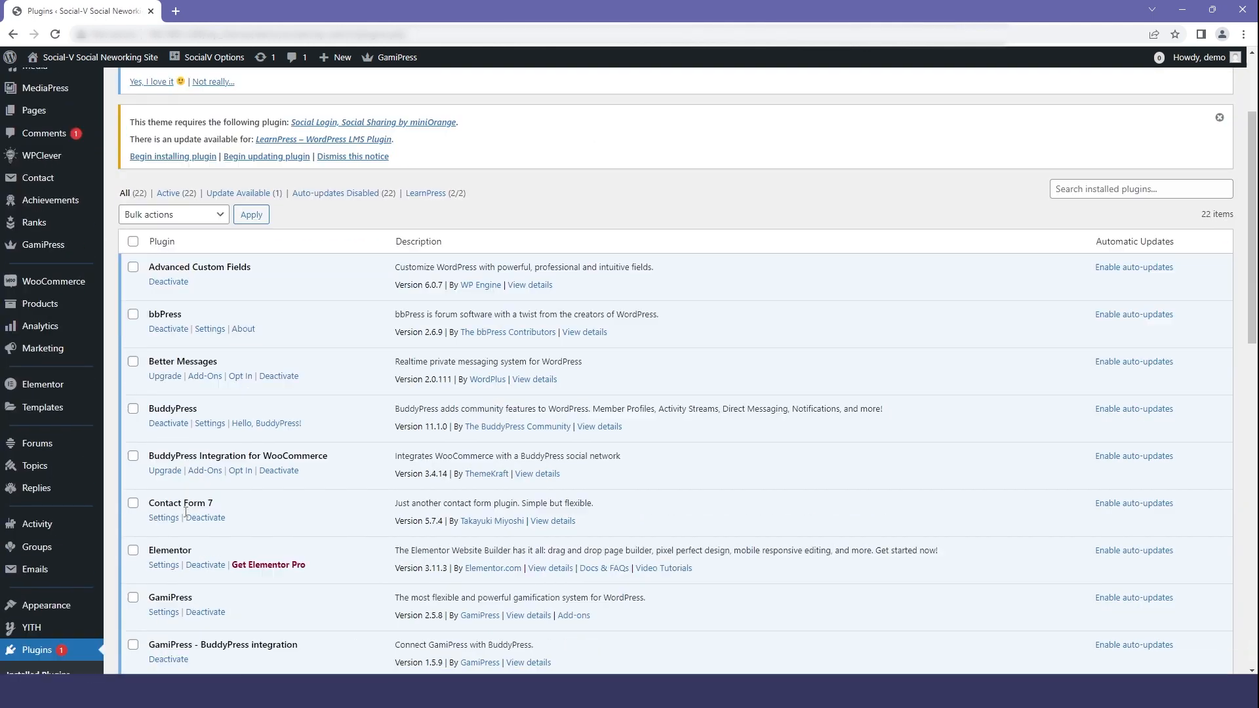
pyautogui.scroll(-5, 187, 516)
pyautogui.scroll(-2, 186, 516)
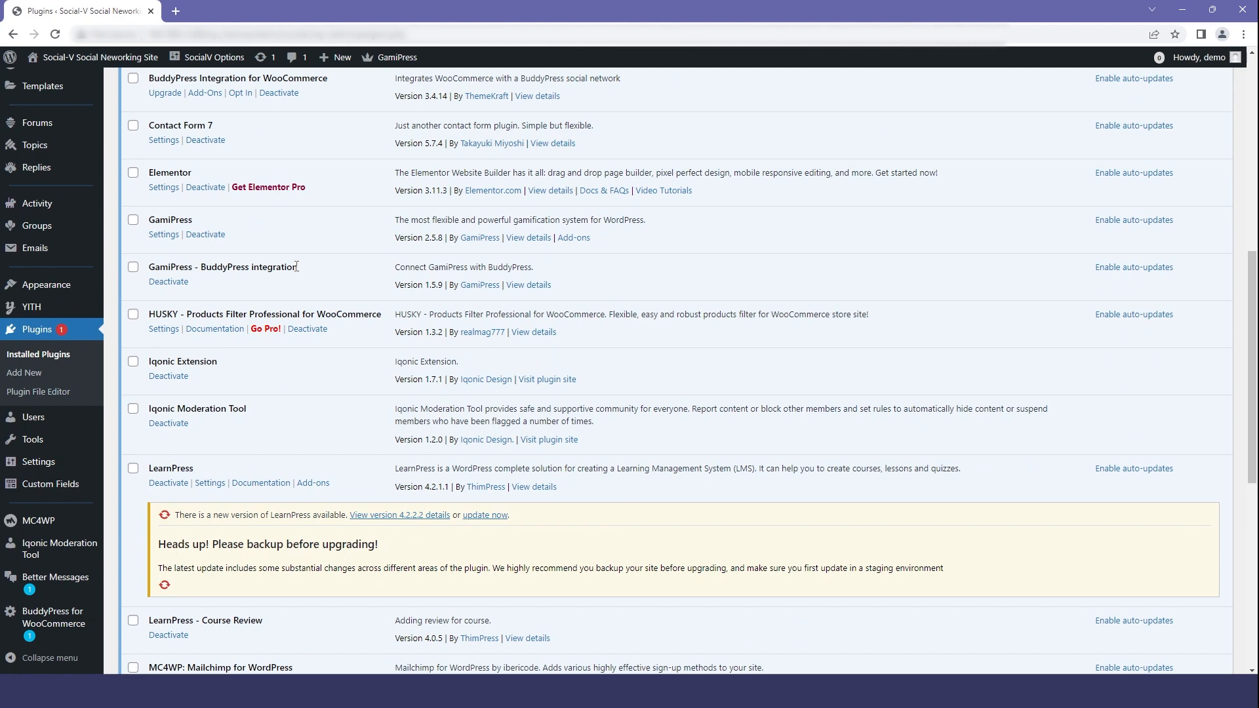
pyautogui.moveTo(299, 268); pyautogui.dragTo(149, 268)
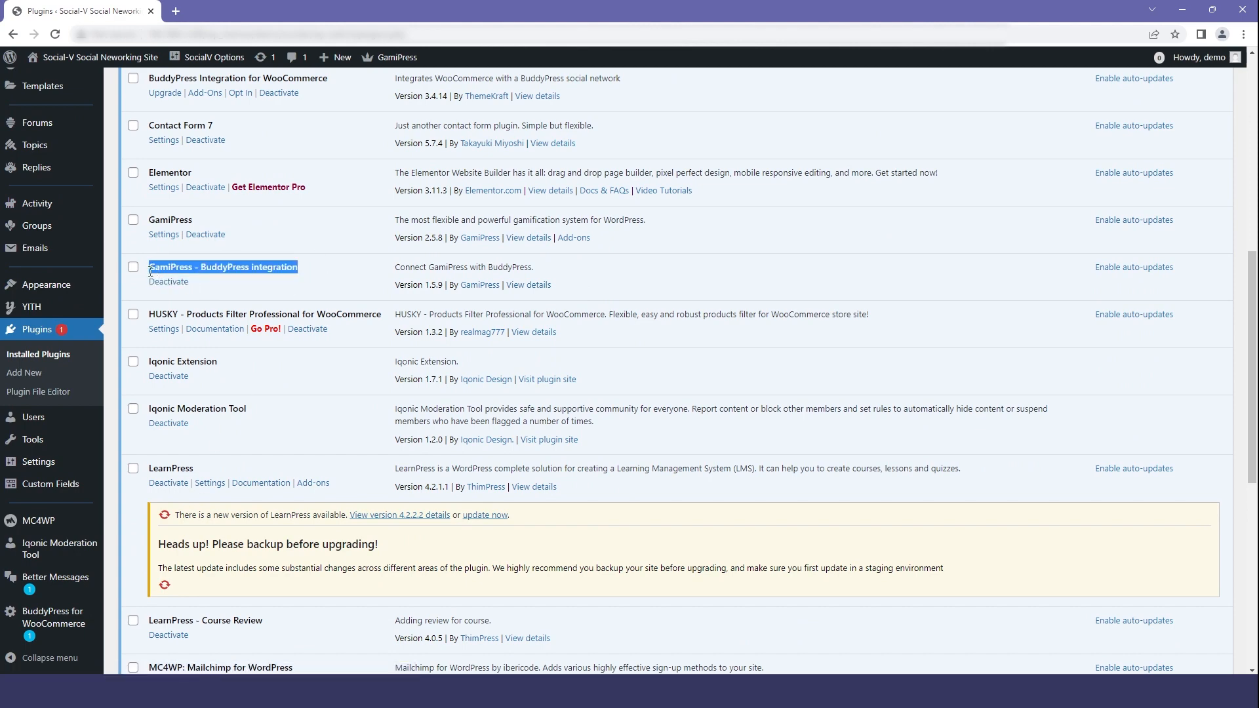
pyautogui.scroll(2, 212, 360)
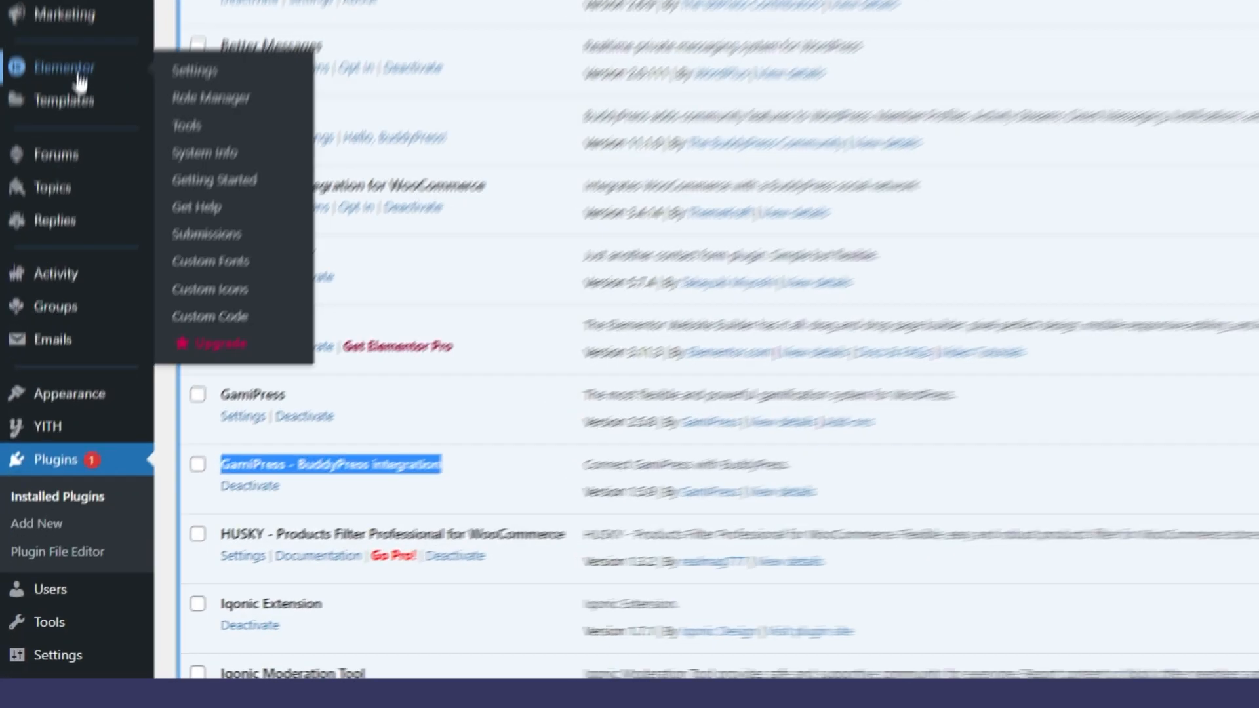
pyautogui.moveTo(70, 227)
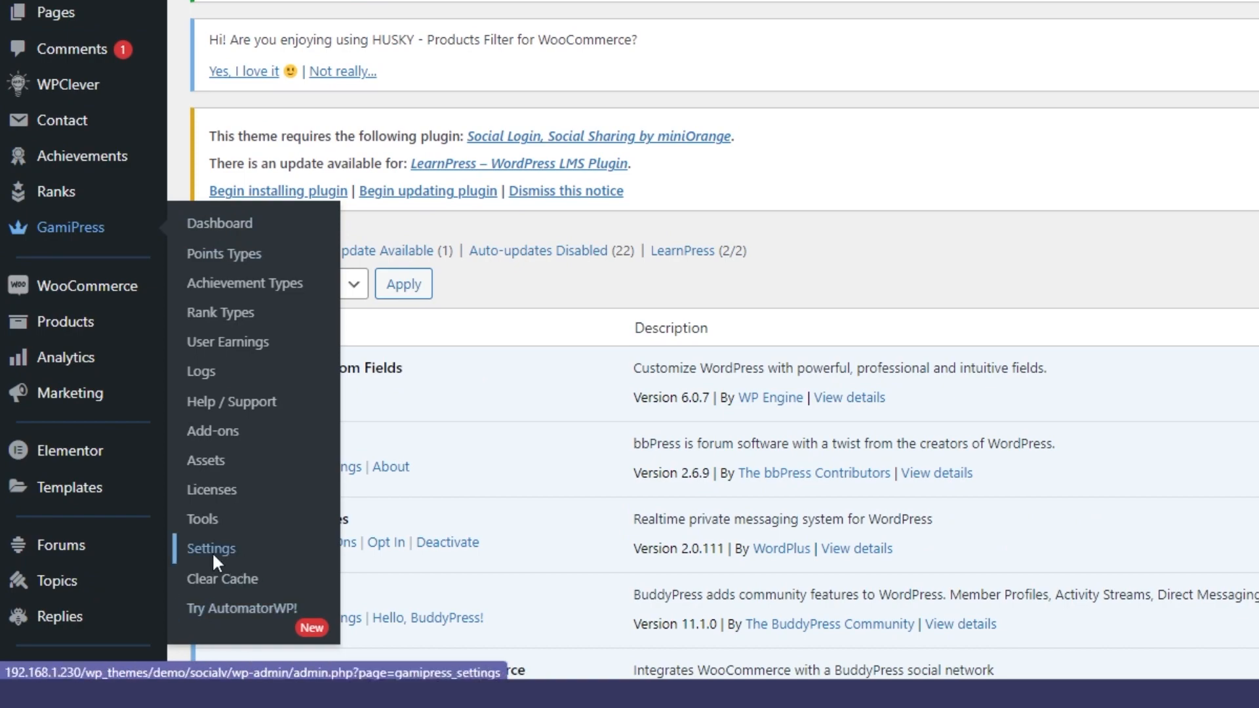
# In GamiPress settings, show the BuddyPress add-on and keep points displayed at the top of profiles.
pyautogui.click(211, 550)
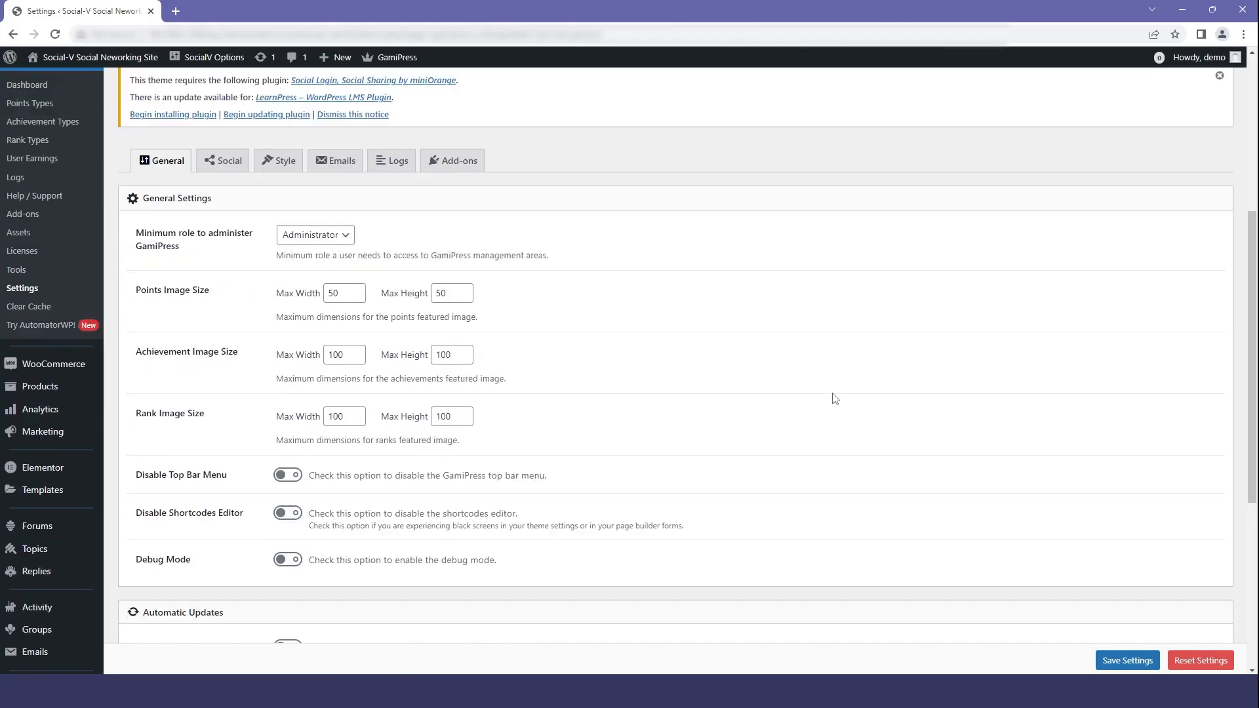
pyautogui.scroll(3, 833, 398)
pyautogui.click(459, 430)
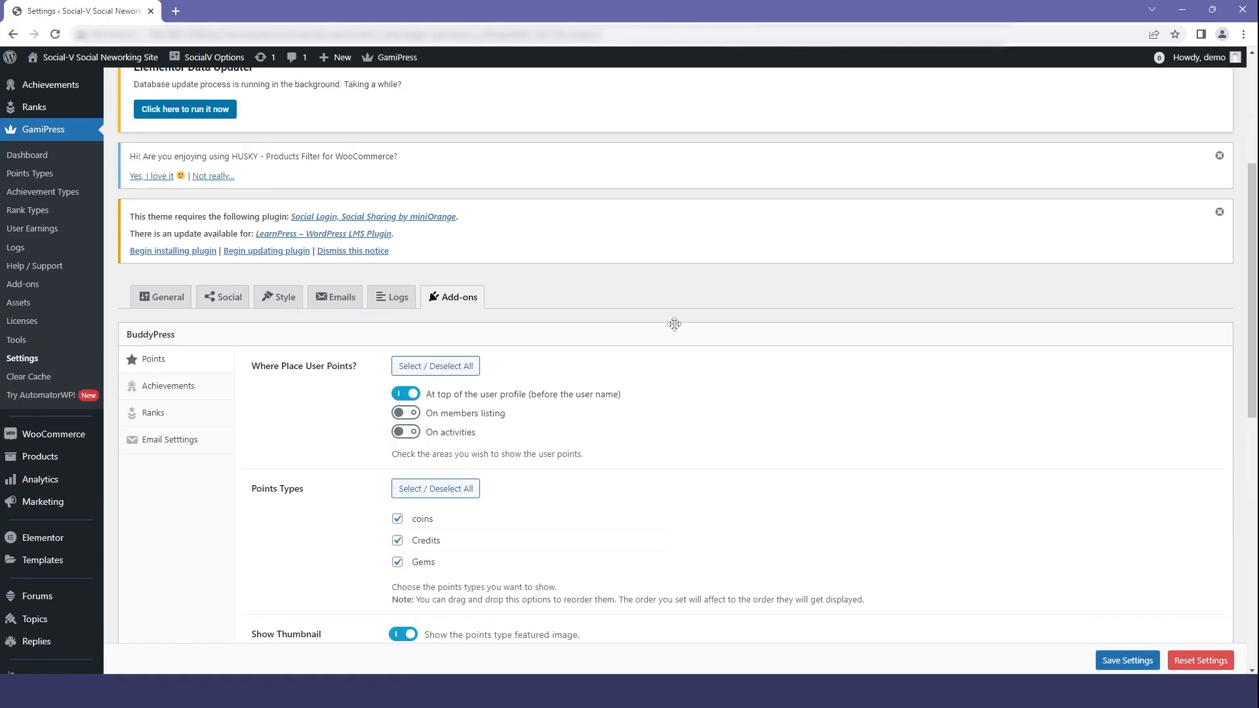
pyautogui.scroll(-2, 467, 310)
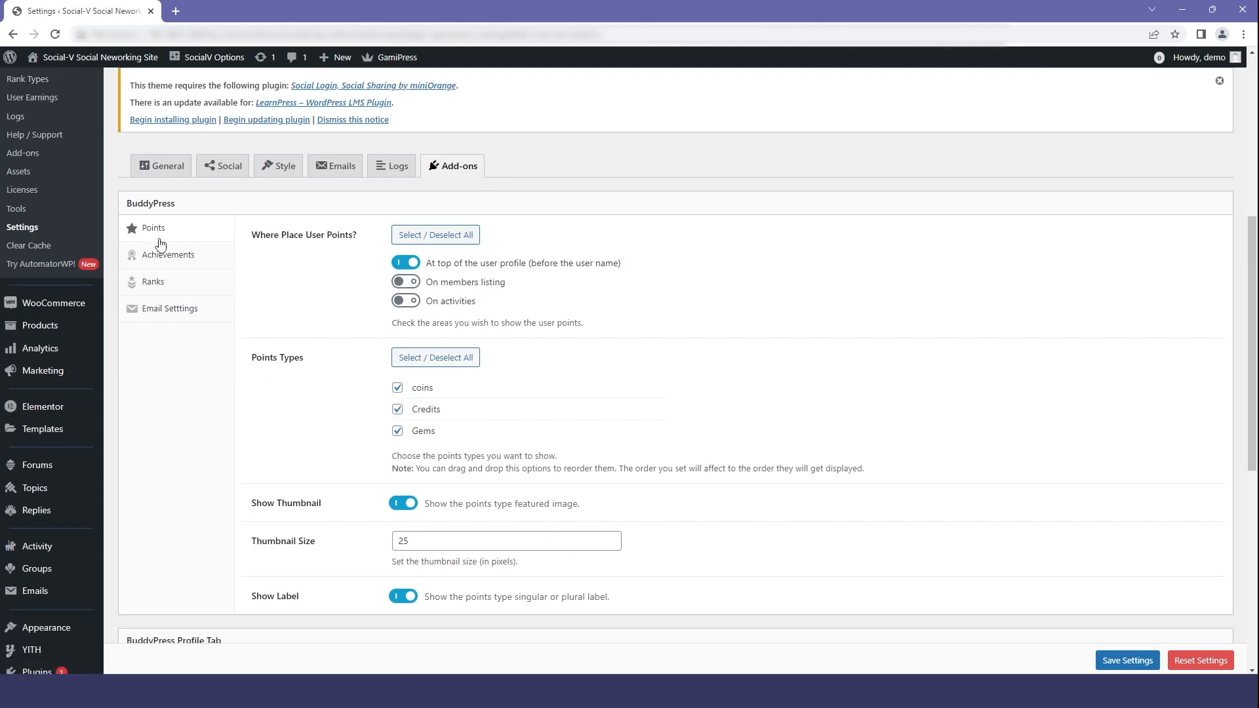
pyautogui.moveTo(356, 236); pyautogui.dragTo(257, 241)
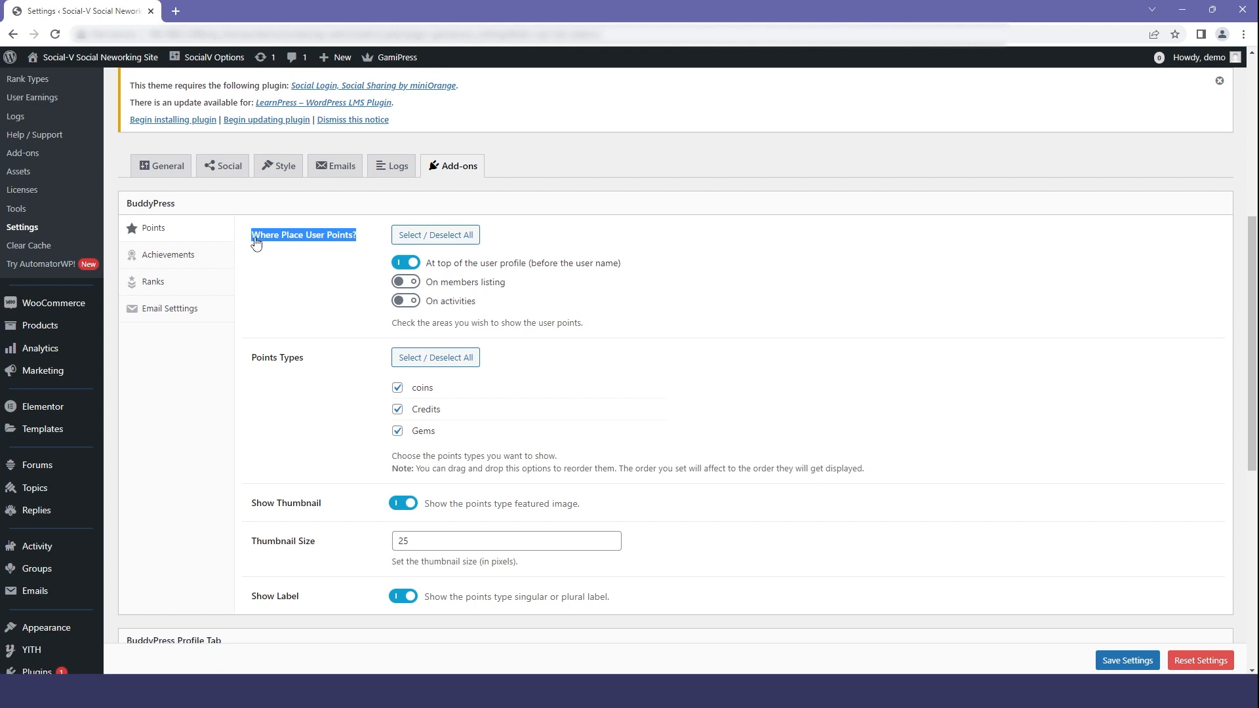
pyautogui.click(406, 262)
pyautogui.click(405, 263)
# Open the site front end in a new browser tab and return to the GamiPress settings.
pyautogui.rightClick(111, 61)
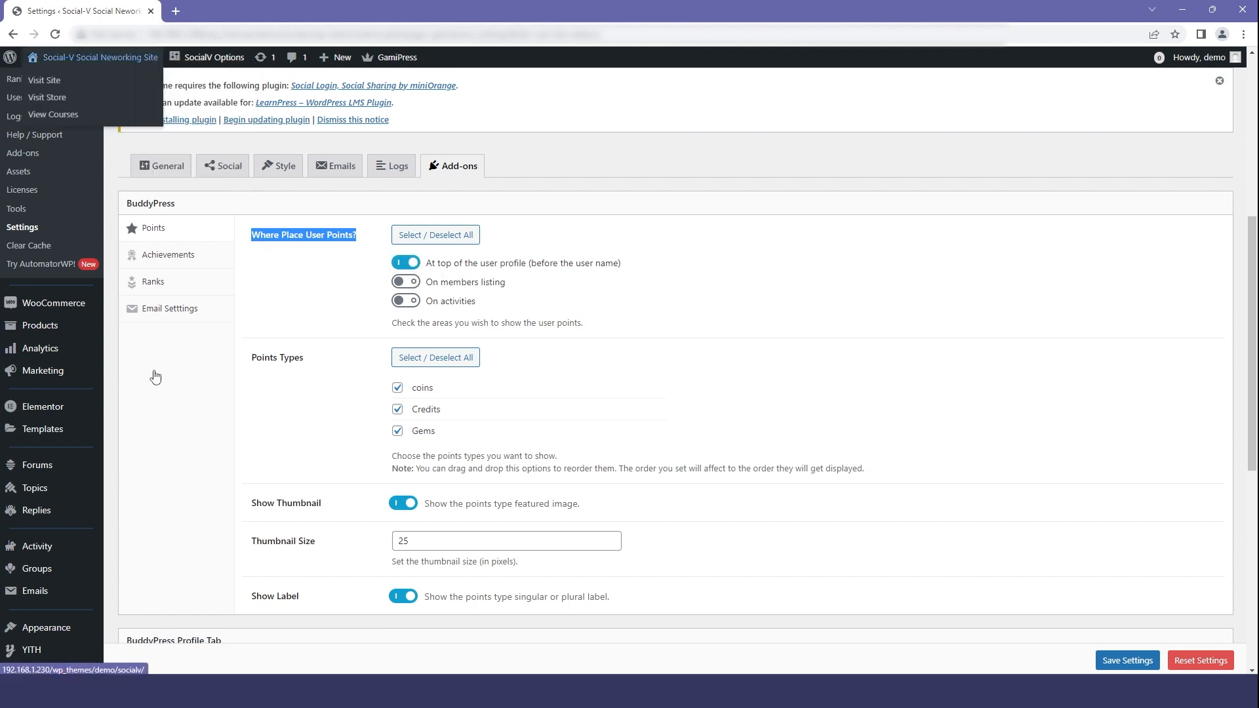
pyautogui.click(158, 78)
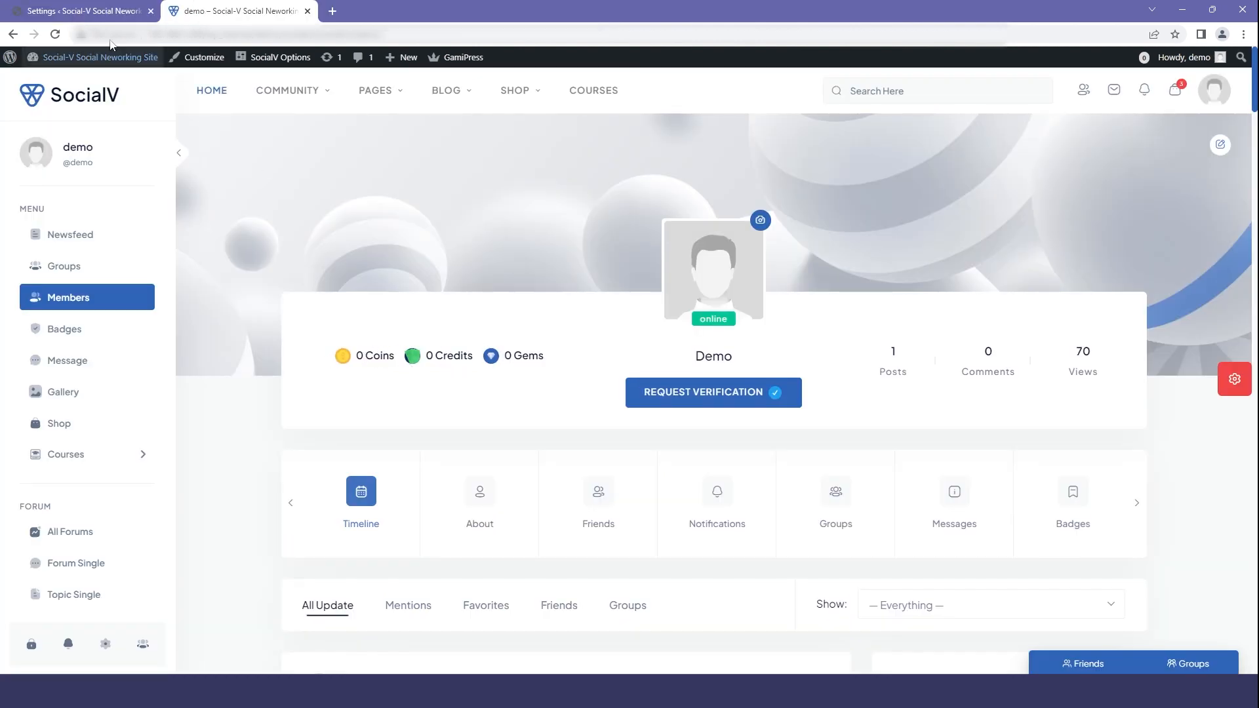
pyautogui.click(84, 11)
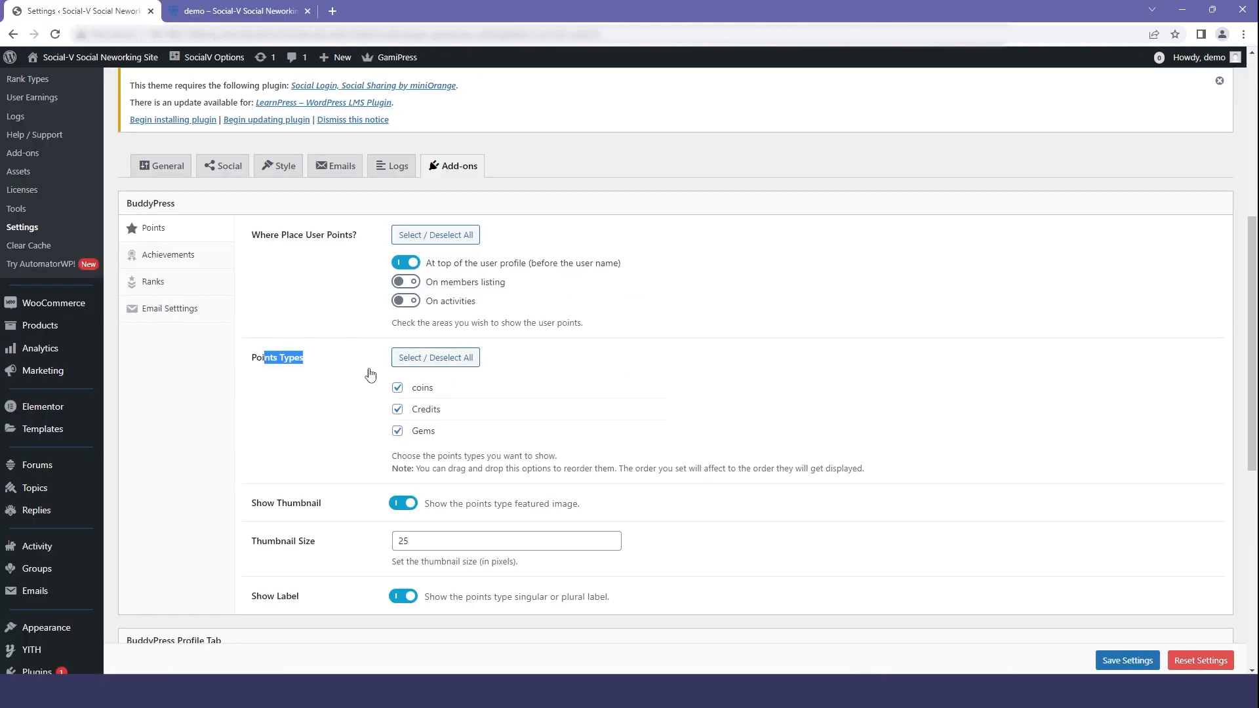
# Uncheck Gems and Credits so only coins shows atop profiles, and save the settings.
pyautogui.click(312, 390)
pyautogui.click(398, 431)
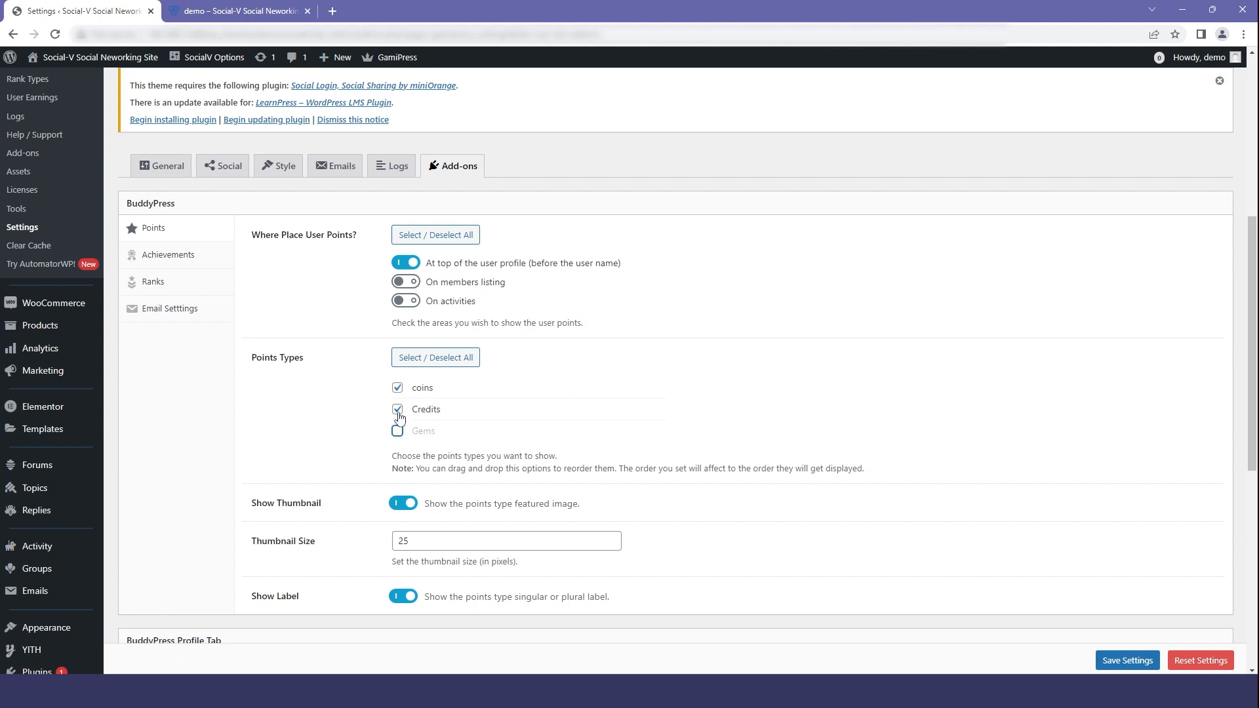
pyautogui.click(397, 410)
pyautogui.scroll(-3, 307, 488)
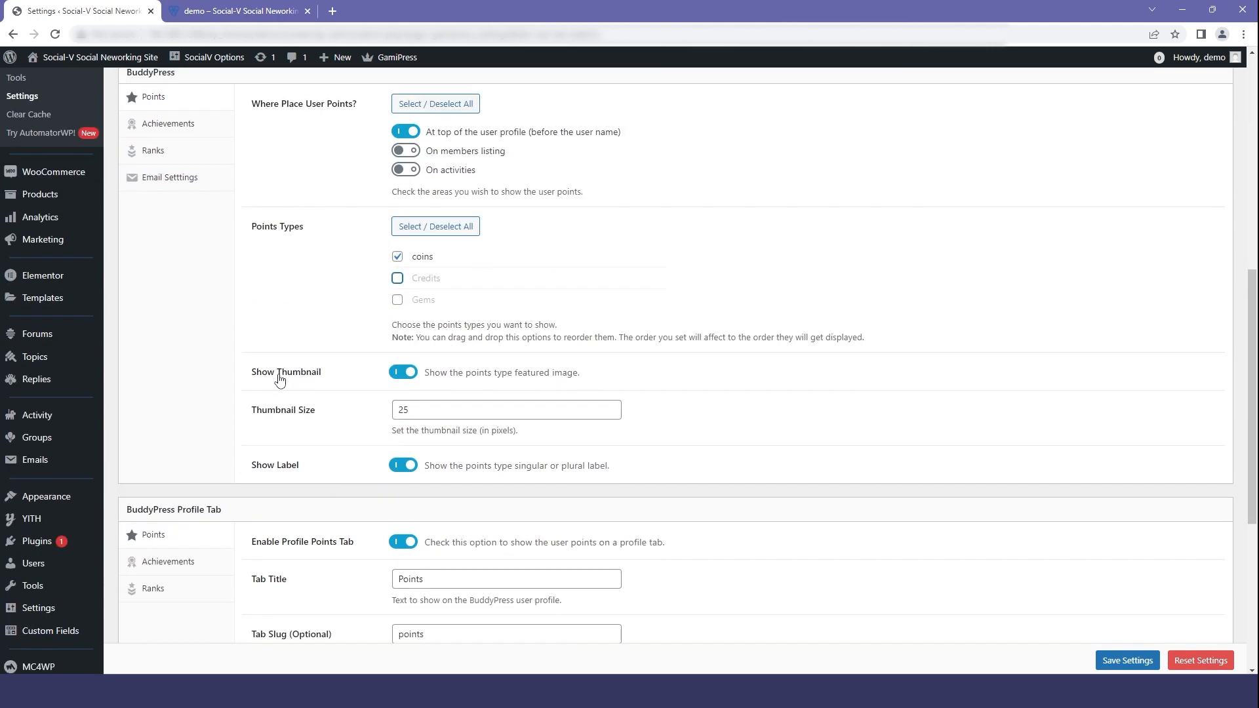
pyautogui.scroll(3, 296, 383)
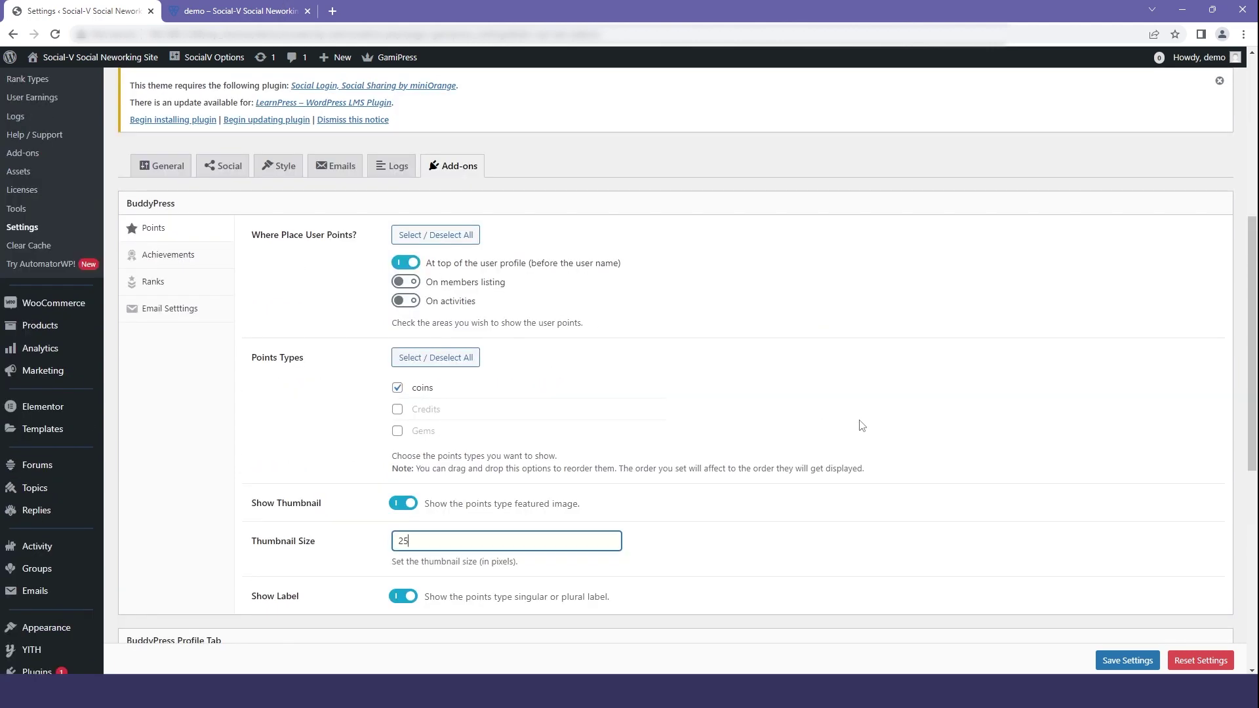
pyautogui.click(1127, 661)
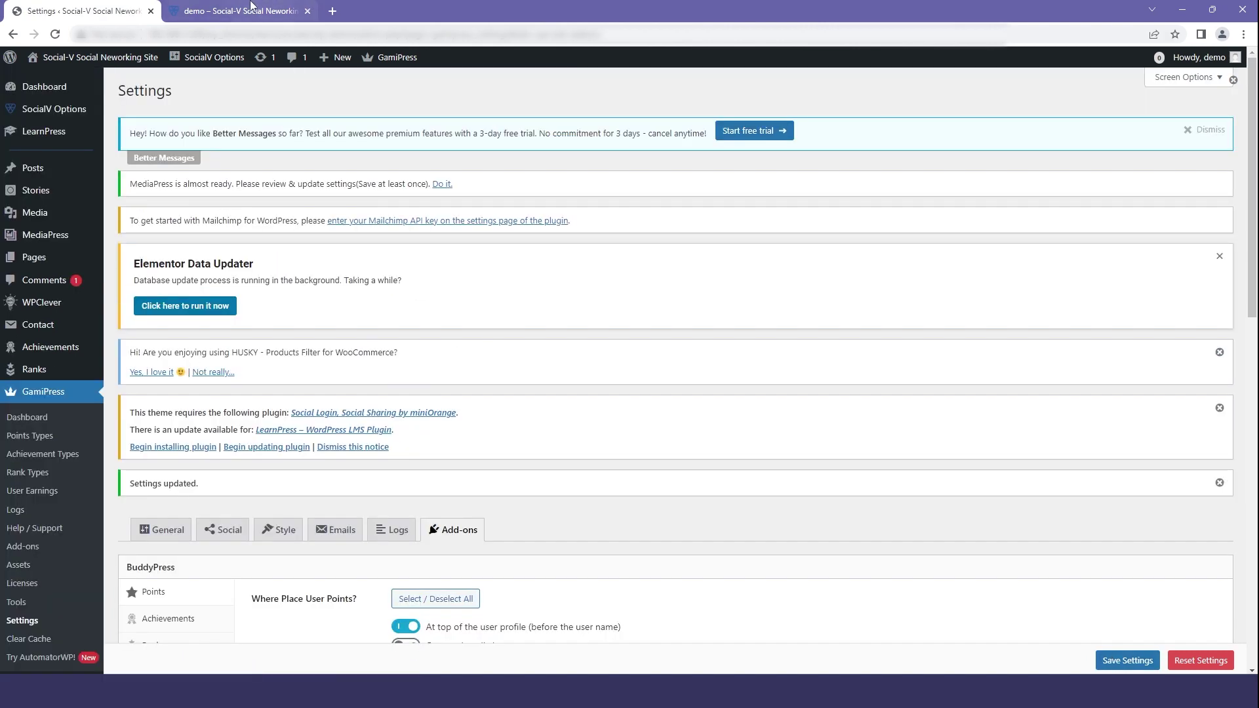
# Reload the SocialV member profile to confirm only the Coins balance shows, then return to settings.
pyautogui.click(238, 12)
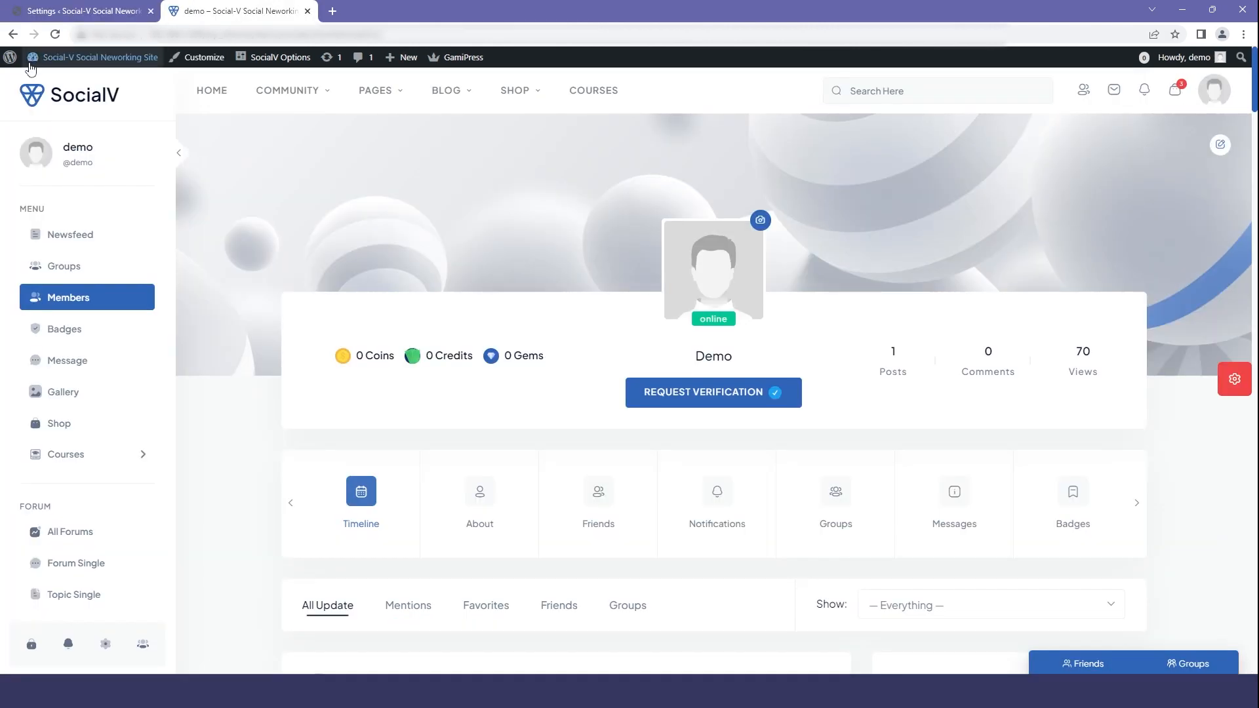
pyautogui.click(33, 57)
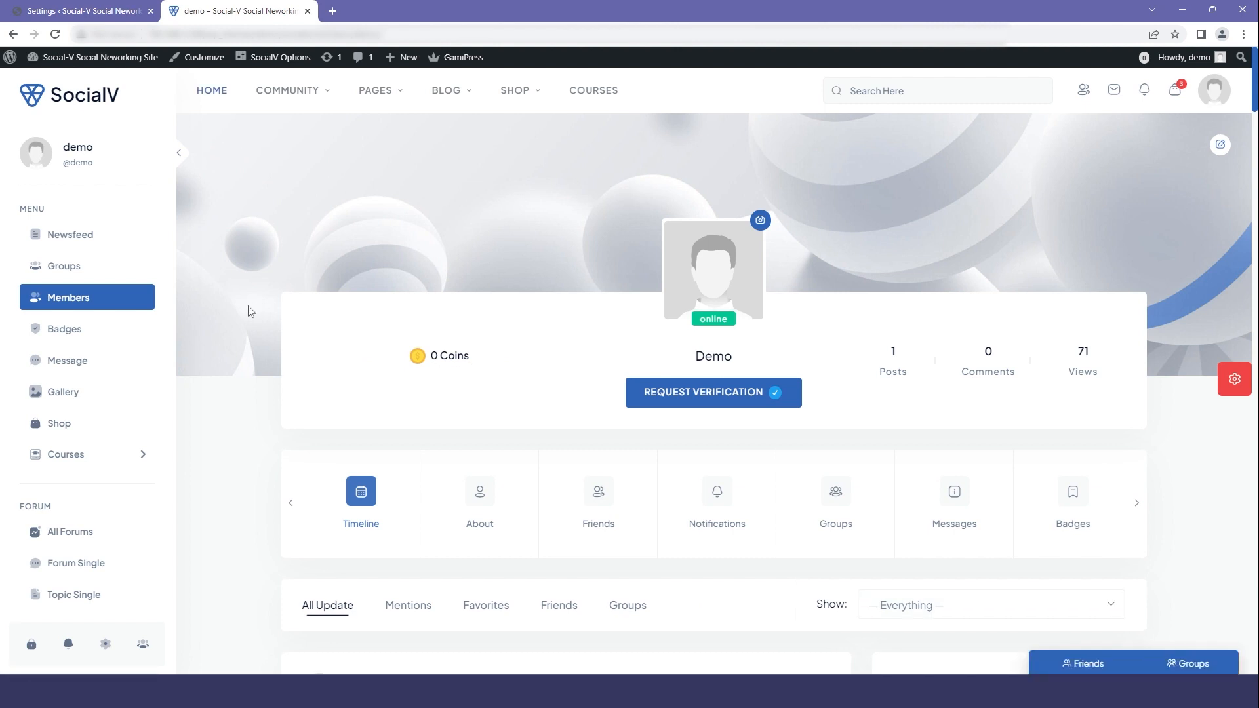
pyautogui.scroll(-2, 728, 502)
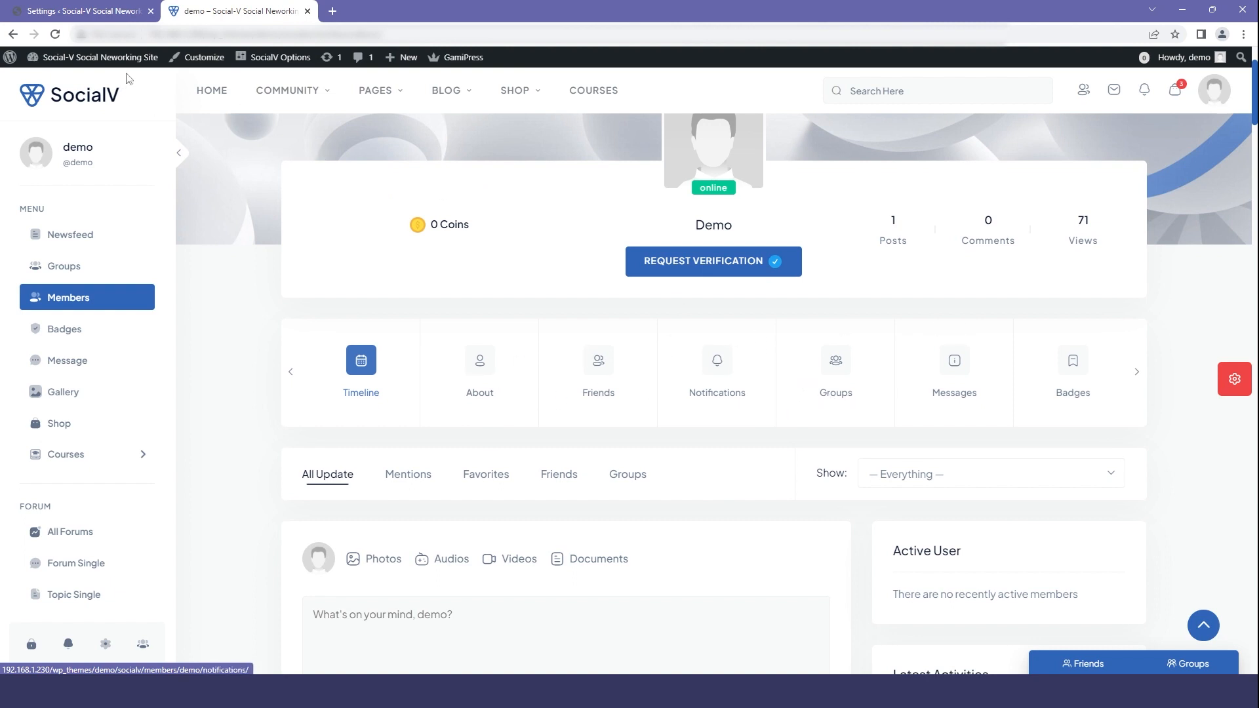
pyautogui.click(118, 6)
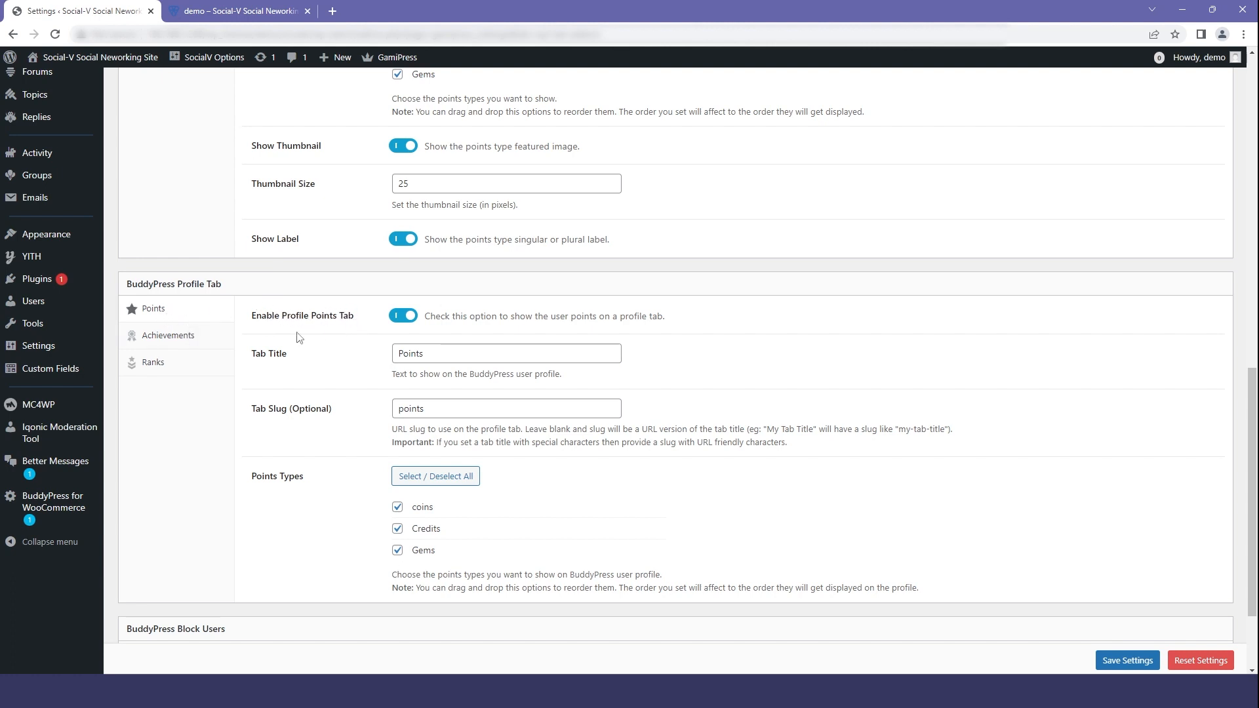
# Review the Profile Points Tab title and slug, re-check Credits and Gems, and save the settings.
pyautogui.moveTo(248, 316); pyautogui.dragTo(354, 316)
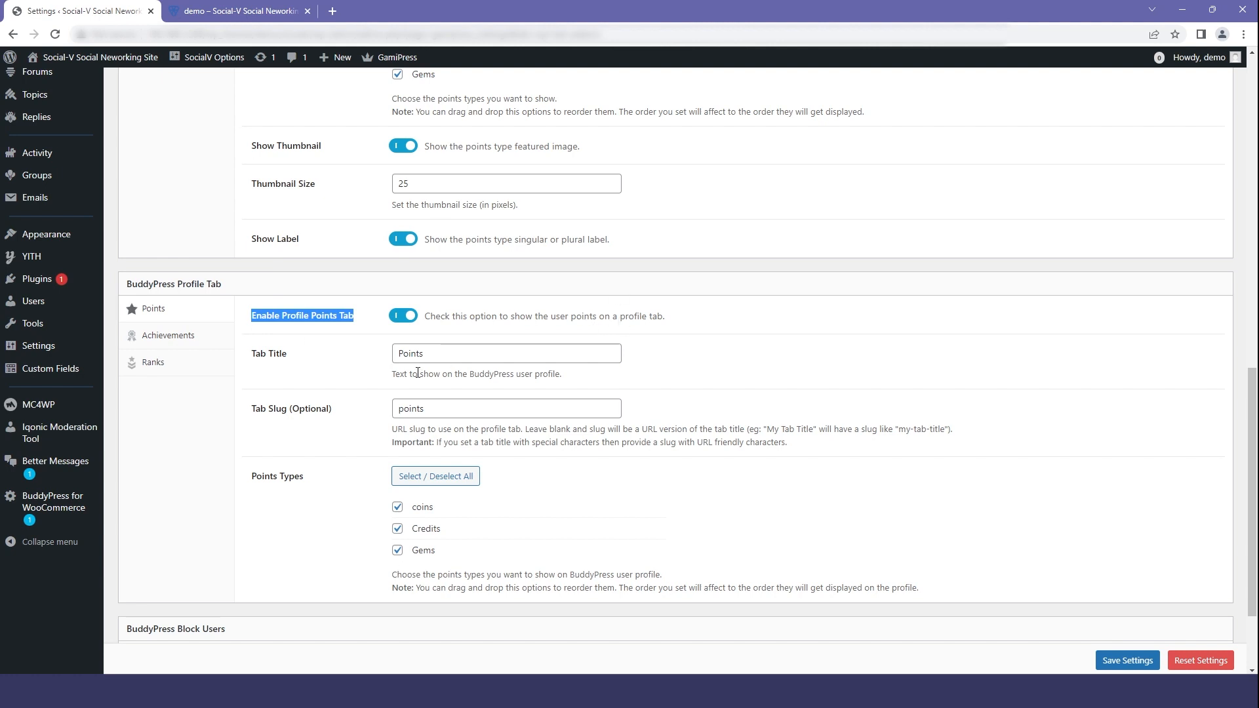
pyautogui.doubleClick(411, 353)
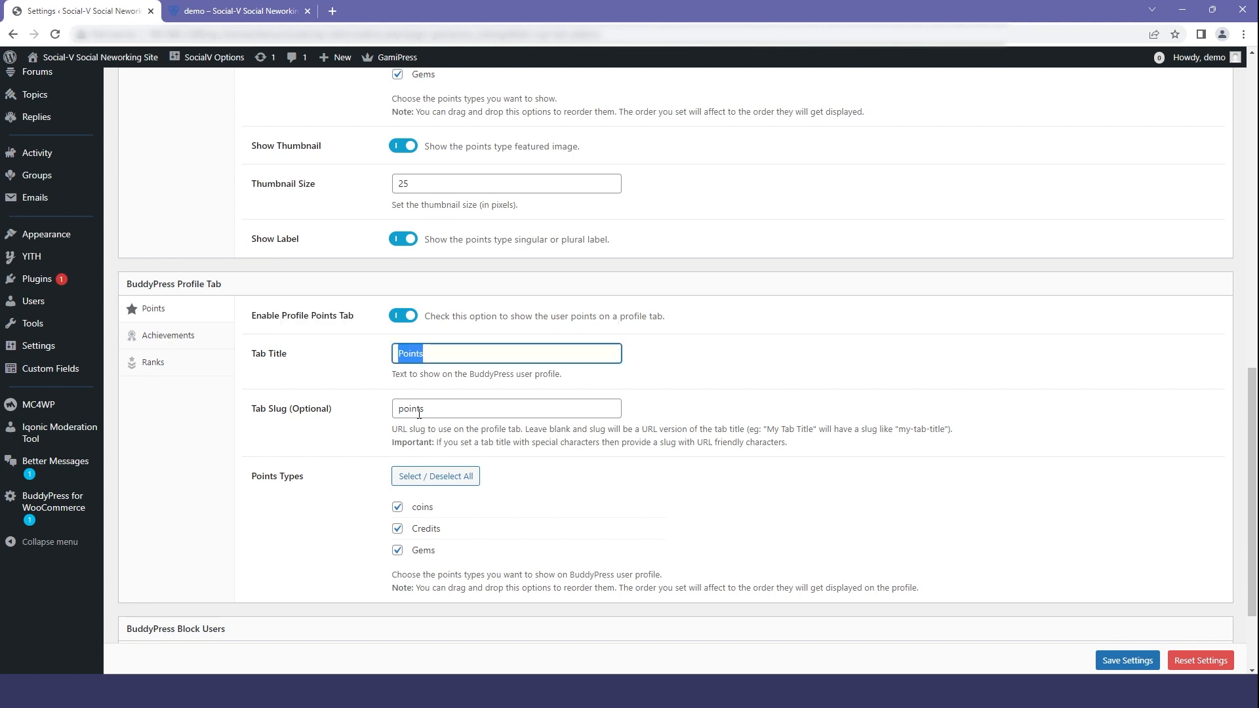
pyautogui.write('bfdb')
pyautogui.hotkey('ctrl', 'a')
pyautogui.write('Po')
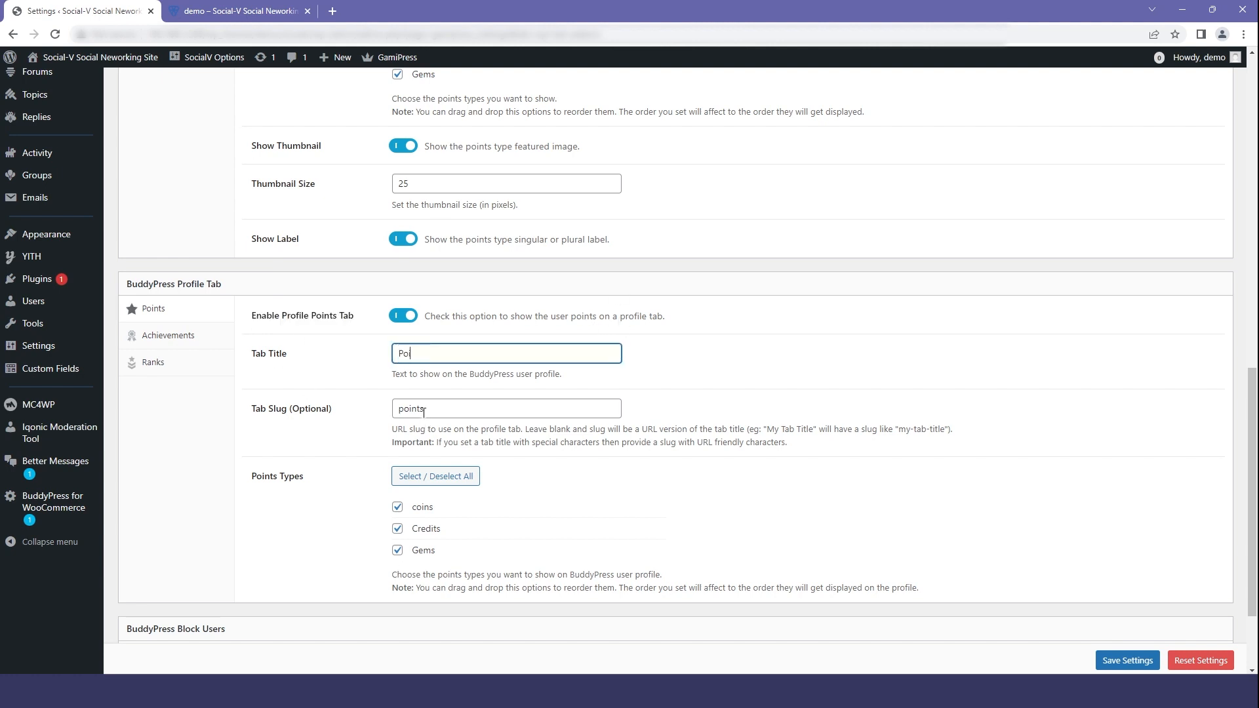
pyautogui.doubleClick(425, 410)
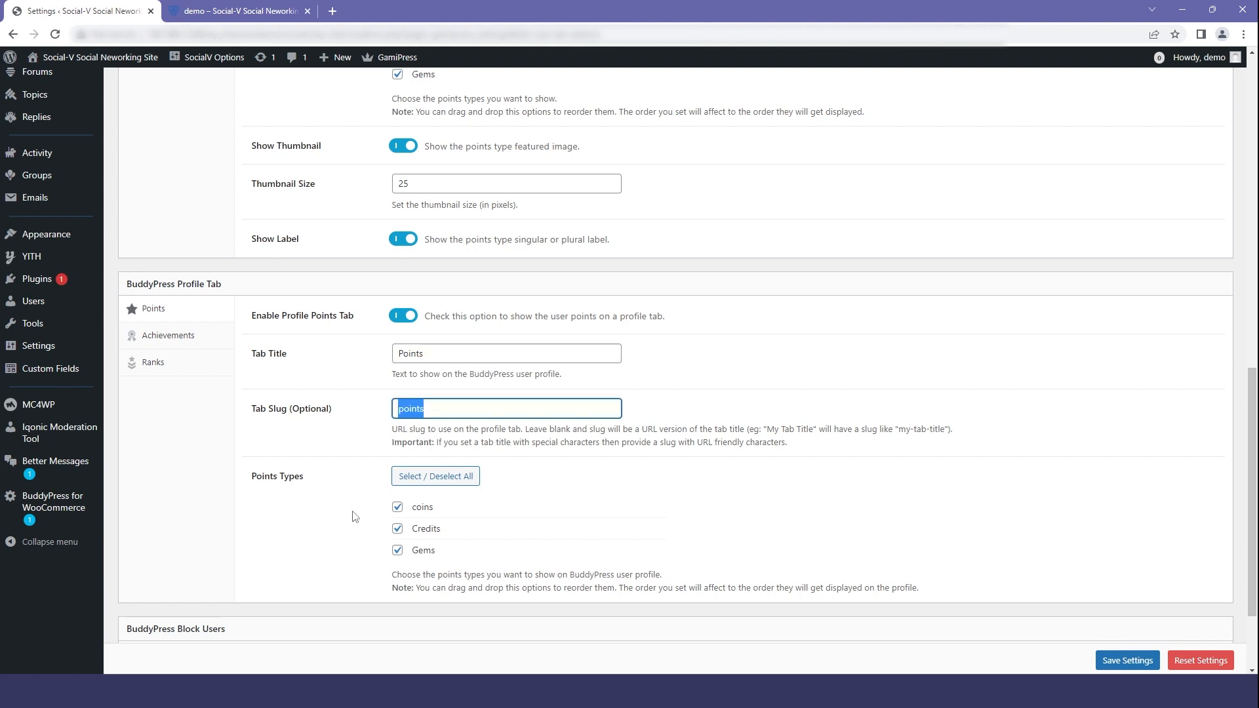
pyautogui.click(398, 551)
pyautogui.scroll(-3, 415, 518)
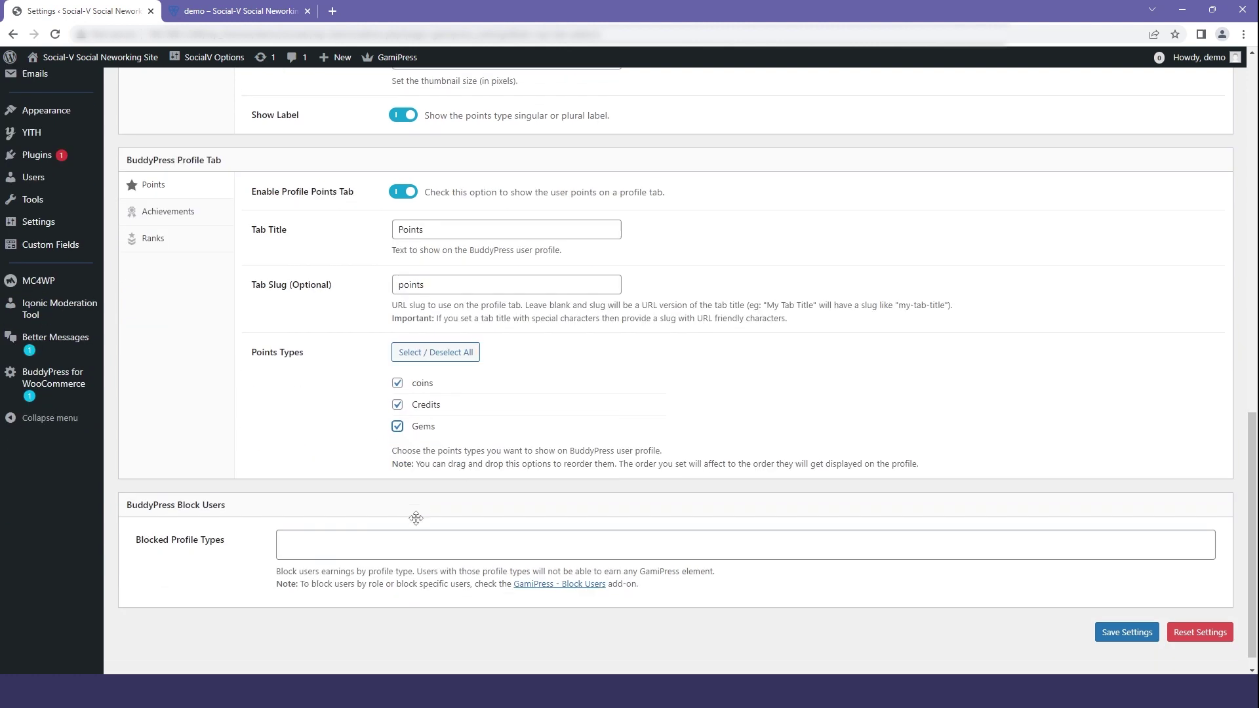
pyautogui.click(1126, 632)
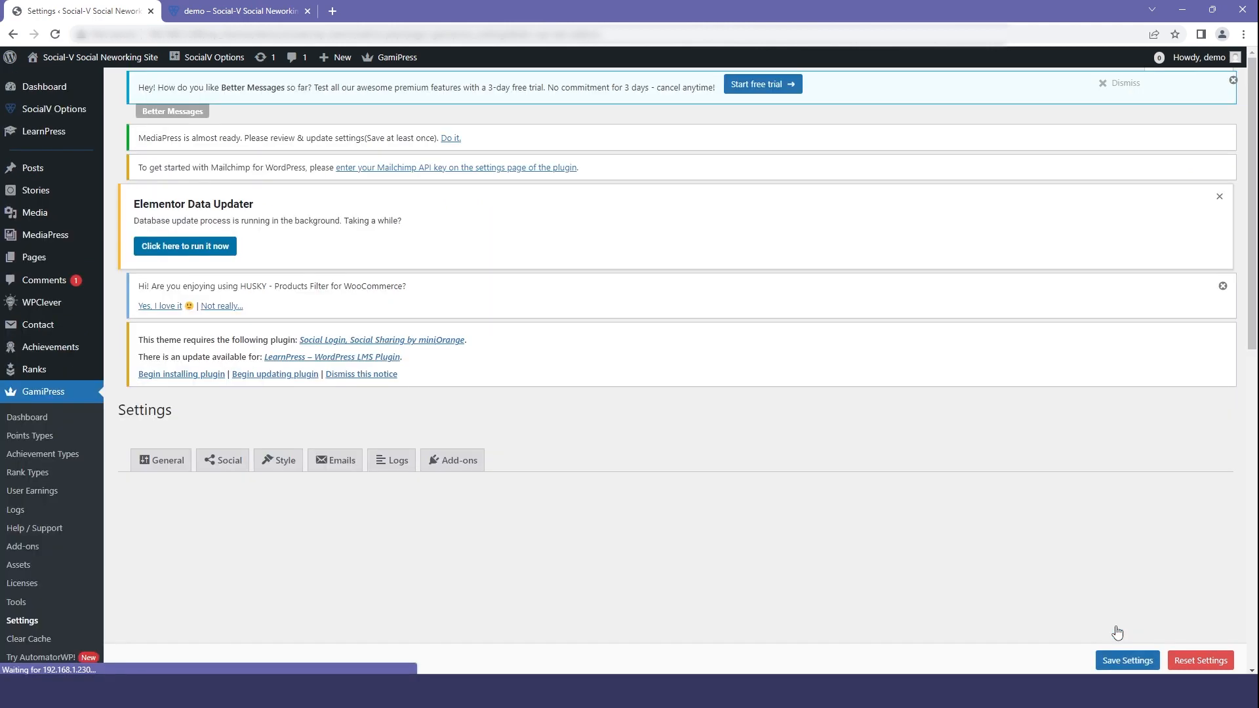
# Reload the profile to see Coins, Credits, Gems and the Points tab, then return to settings.
pyautogui.click(236, 11)
pyautogui.click(55, 33)
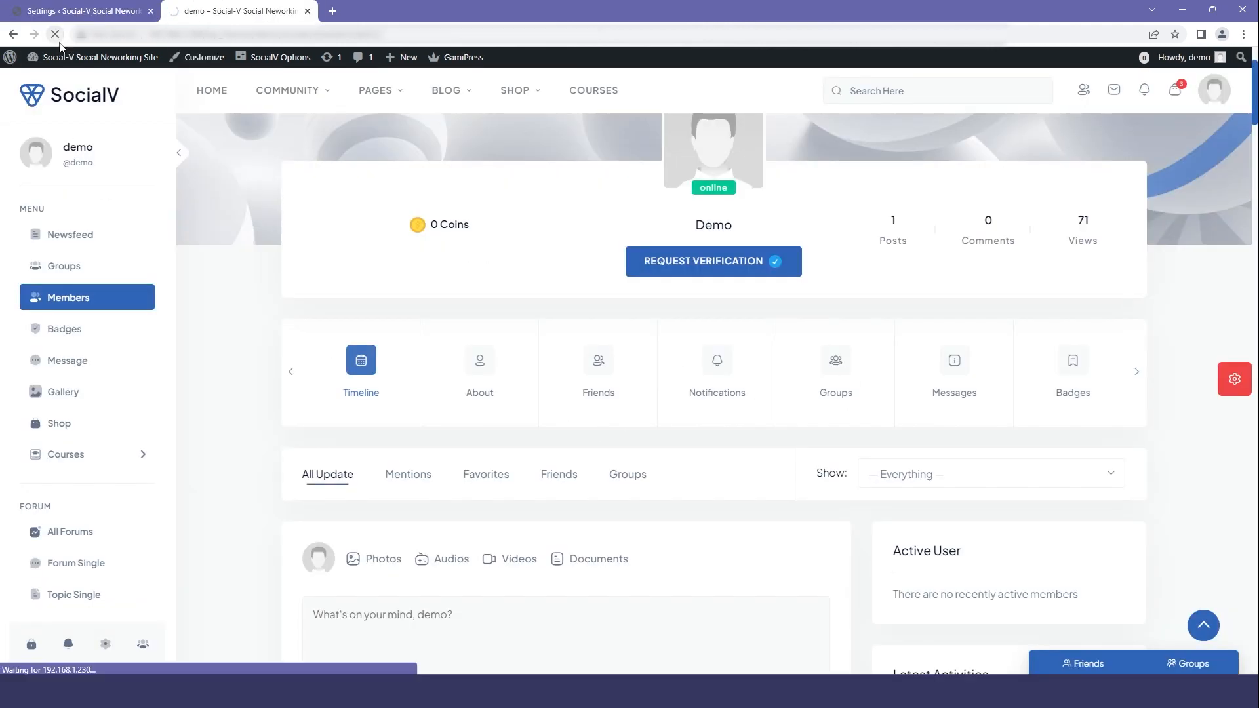
pyautogui.click(1138, 372)
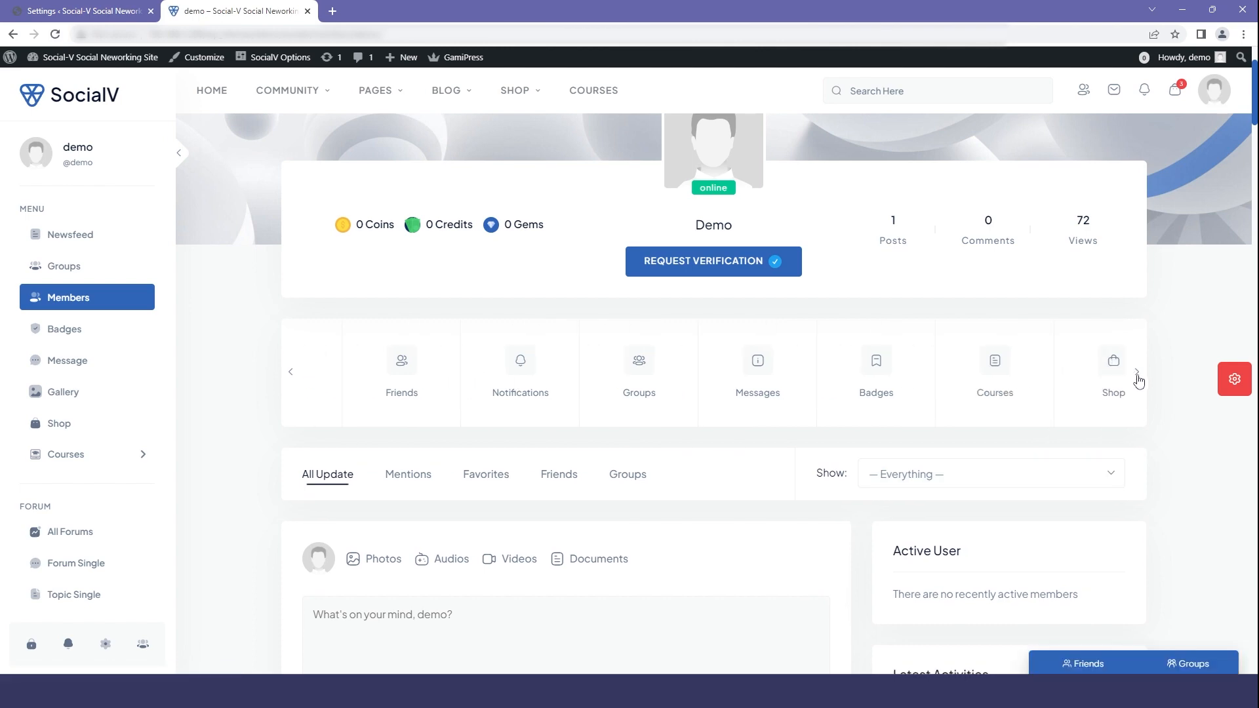
pyautogui.click(1137, 371)
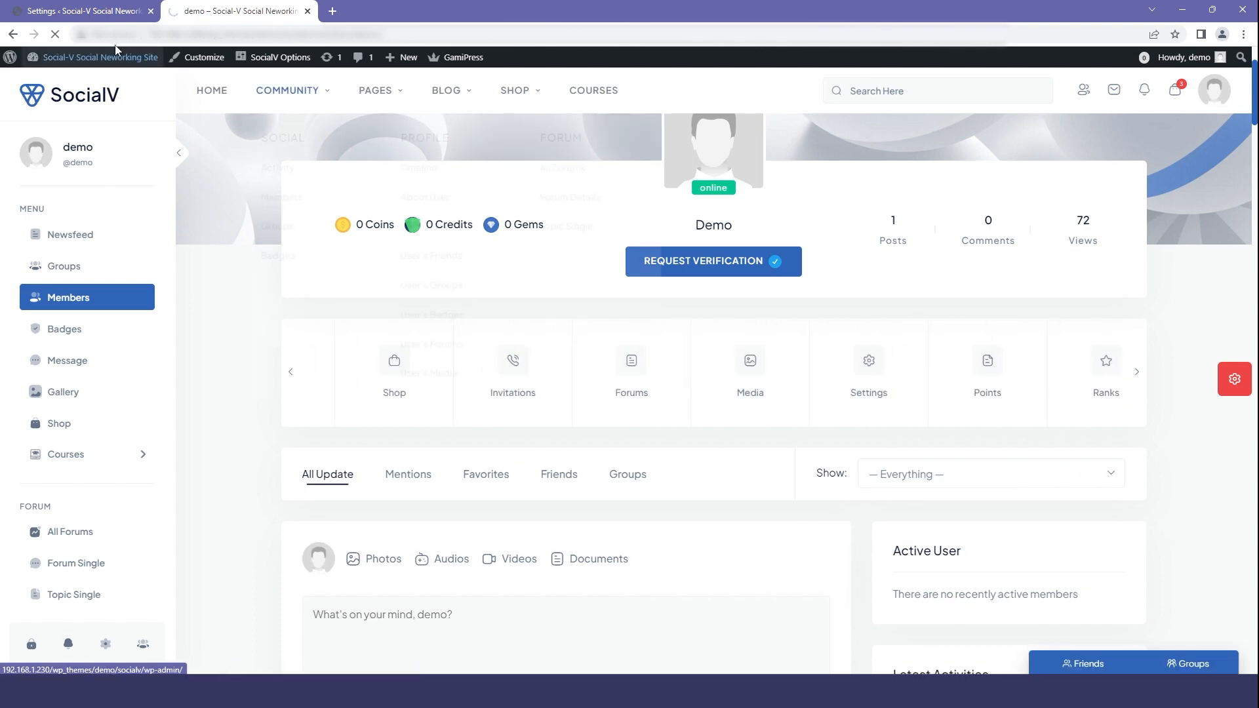
pyautogui.click(83, 11)
pyautogui.scroll(-2, 629, 394)
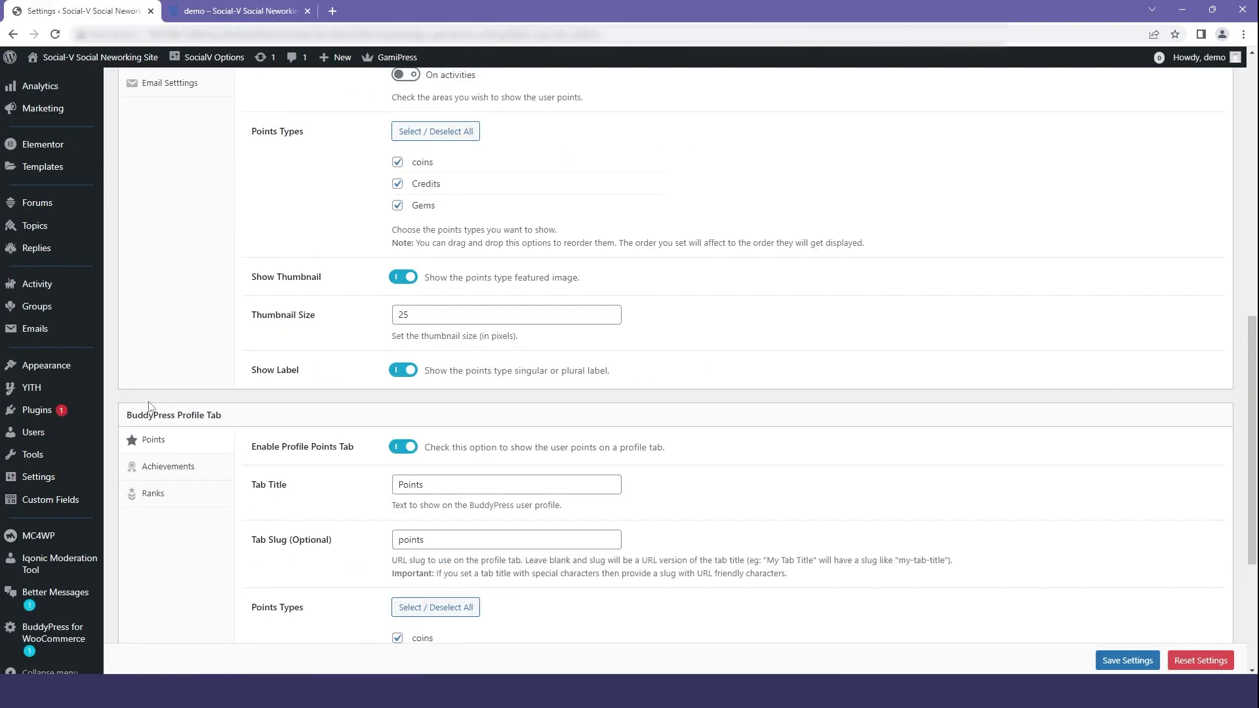
pyautogui.click(163, 468)
pyautogui.scroll(-2, 188, 468)
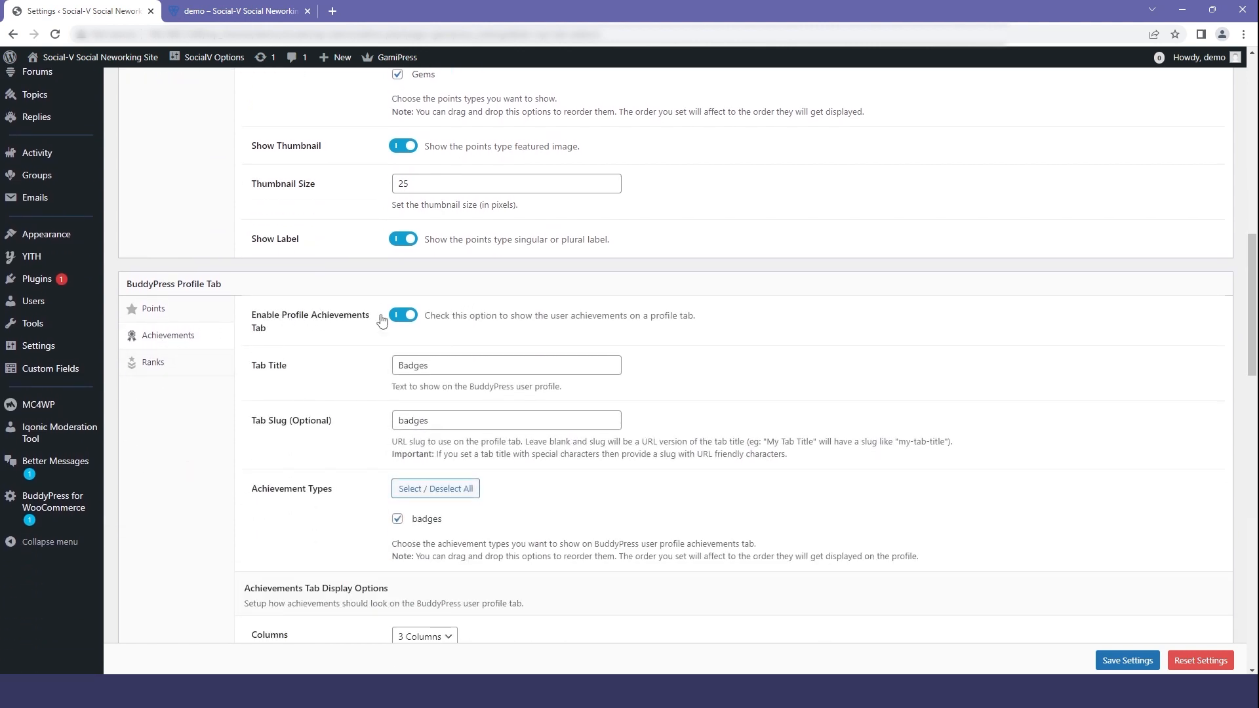
# Keep the achievements profile tab enabled, rename its title to Badge, and save the settings.
pyautogui.click(403, 315)
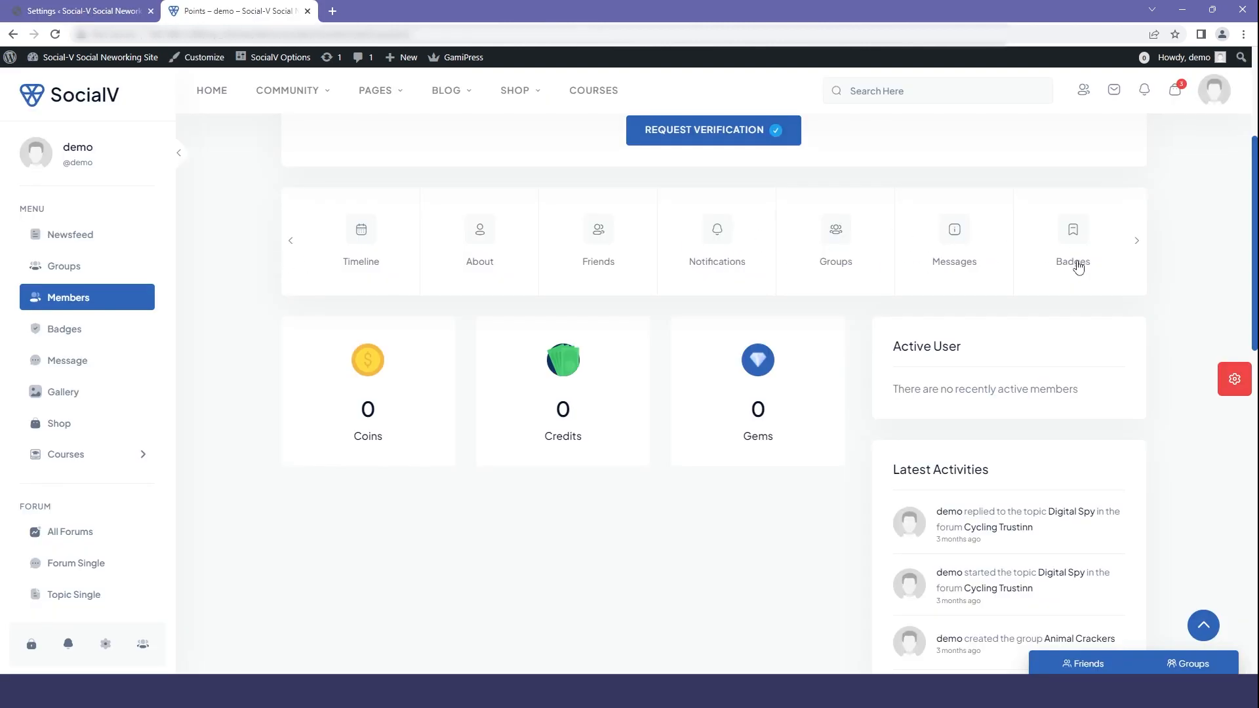
pyautogui.click(83, 10)
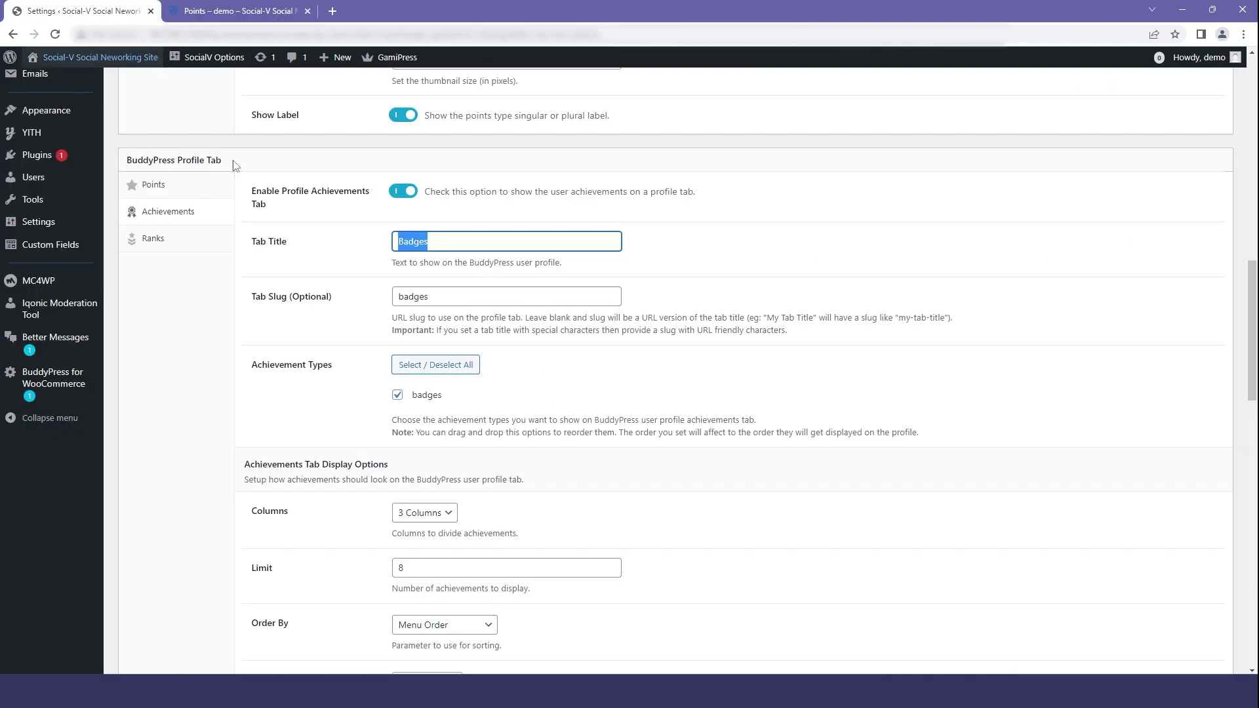
pyautogui.click(462, 240)
pyautogui.press('BackSpace')
pyautogui.click(407, 262)
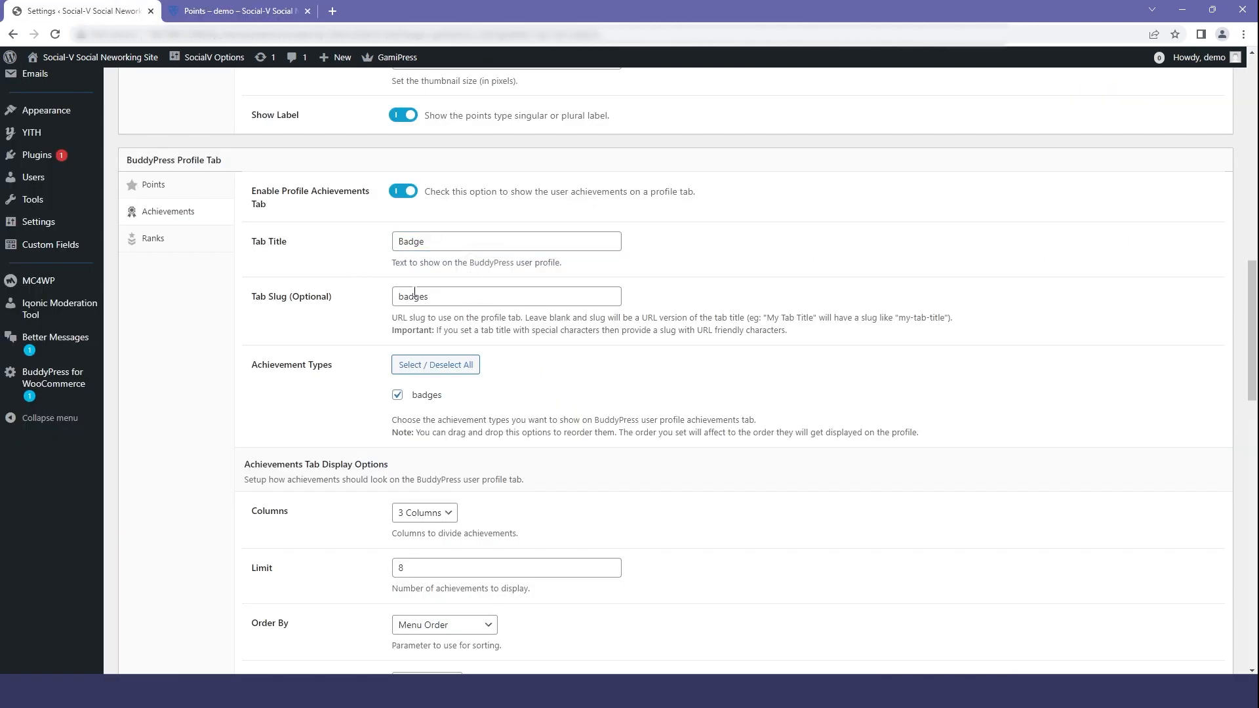
pyautogui.scroll(-2, 425, 518)
pyautogui.click(1112, 660)
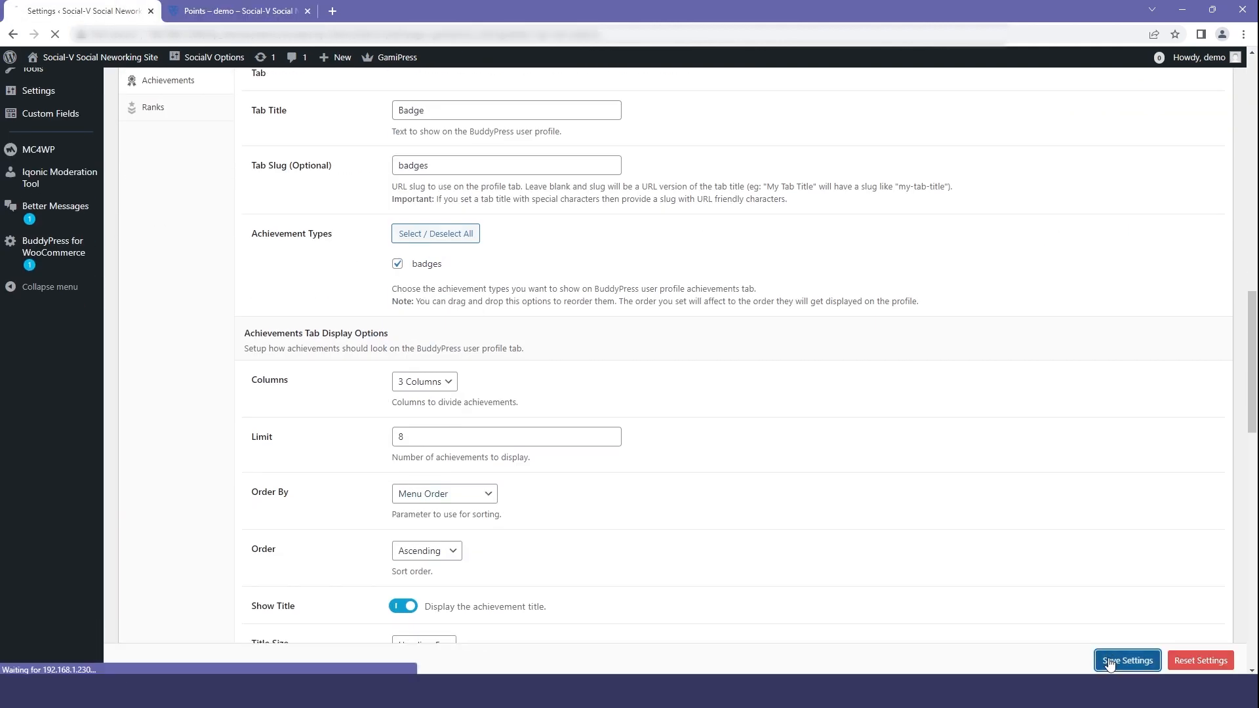
pyautogui.hotkey('ctrl', 'Tab')
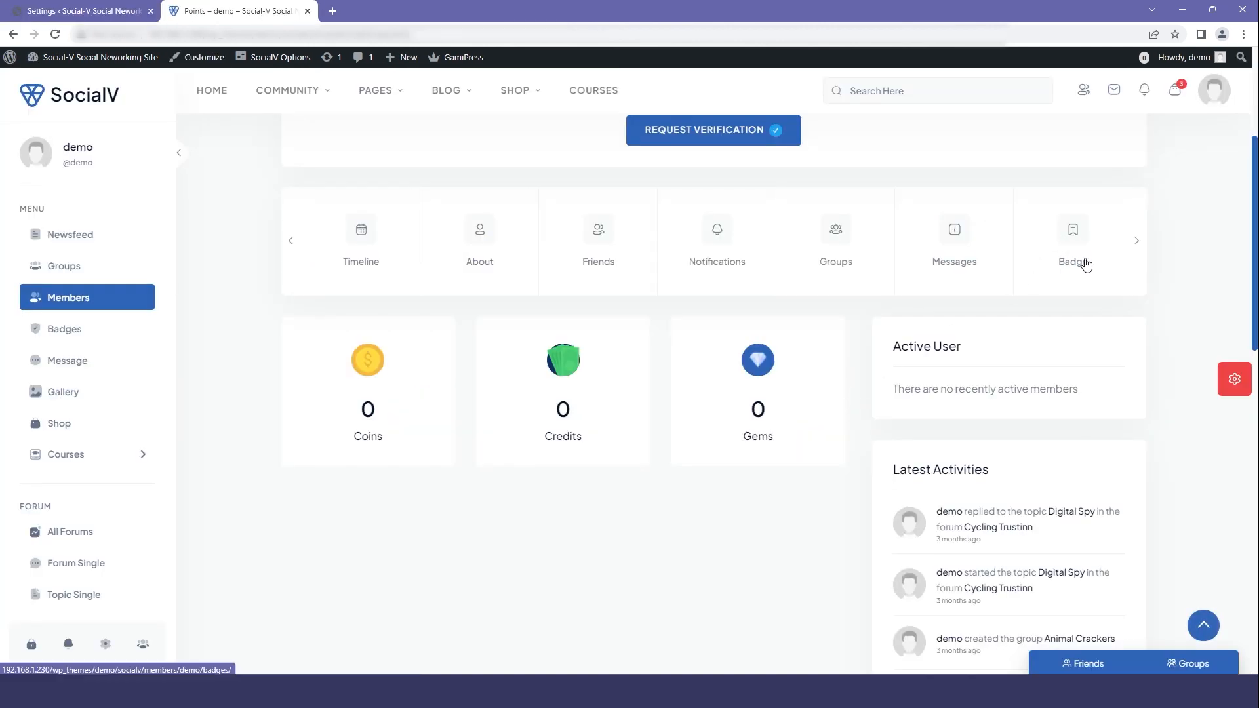
pyautogui.click(78, 11)
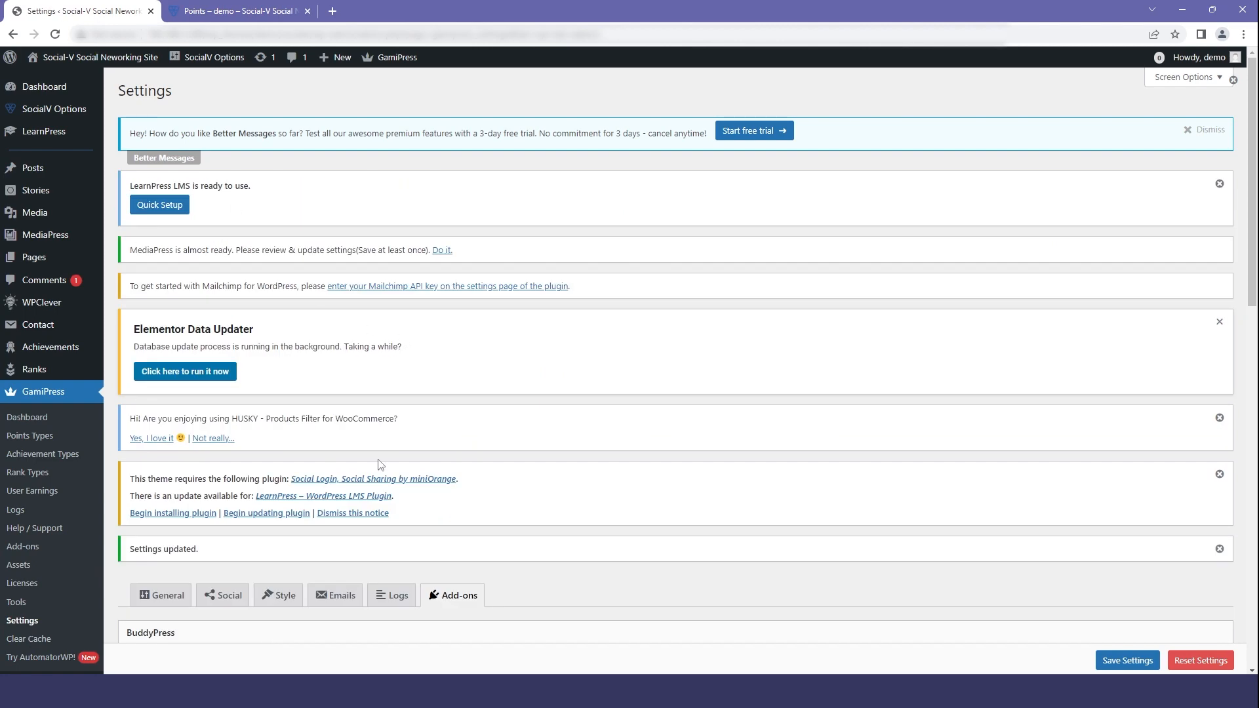
pyautogui.scroll(-10, 433, 443)
pyautogui.scroll(-1, 432, 443)
pyautogui.scroll(-2, 423, 402)
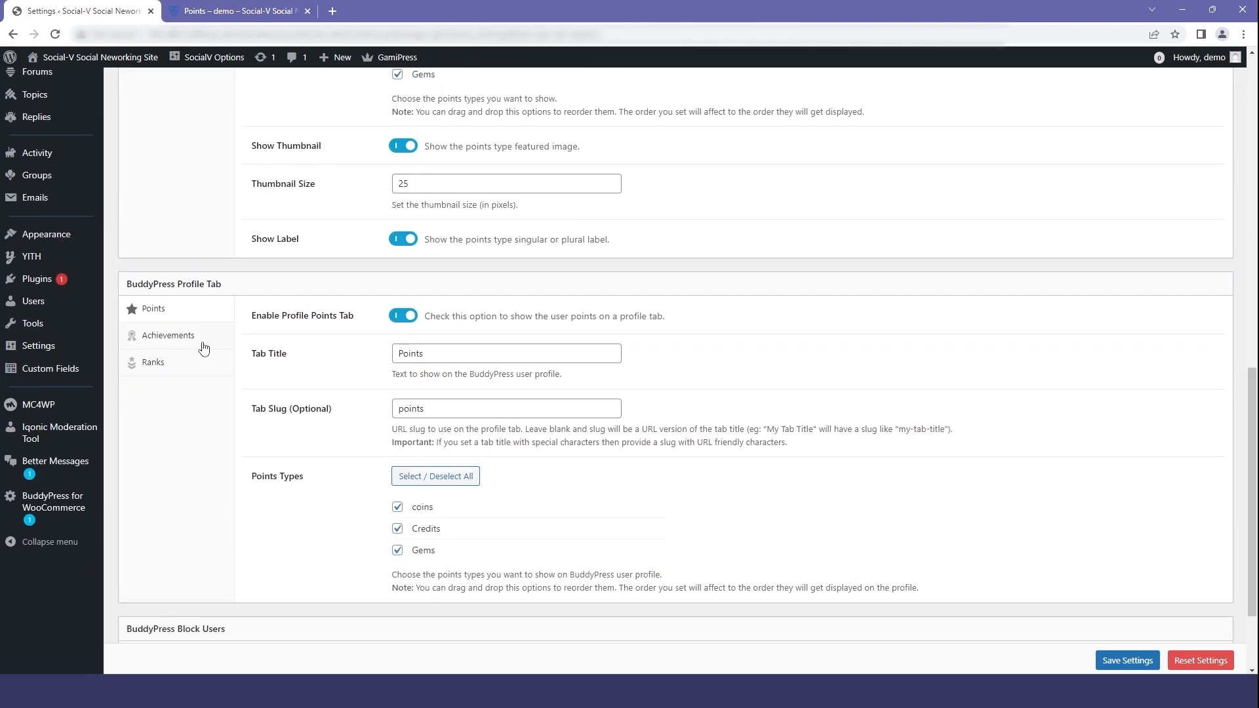
# Review the achievements tab title and keep three columns for badges.
pyautogui.click(167, 335)
pyautogui.click(434, 365)
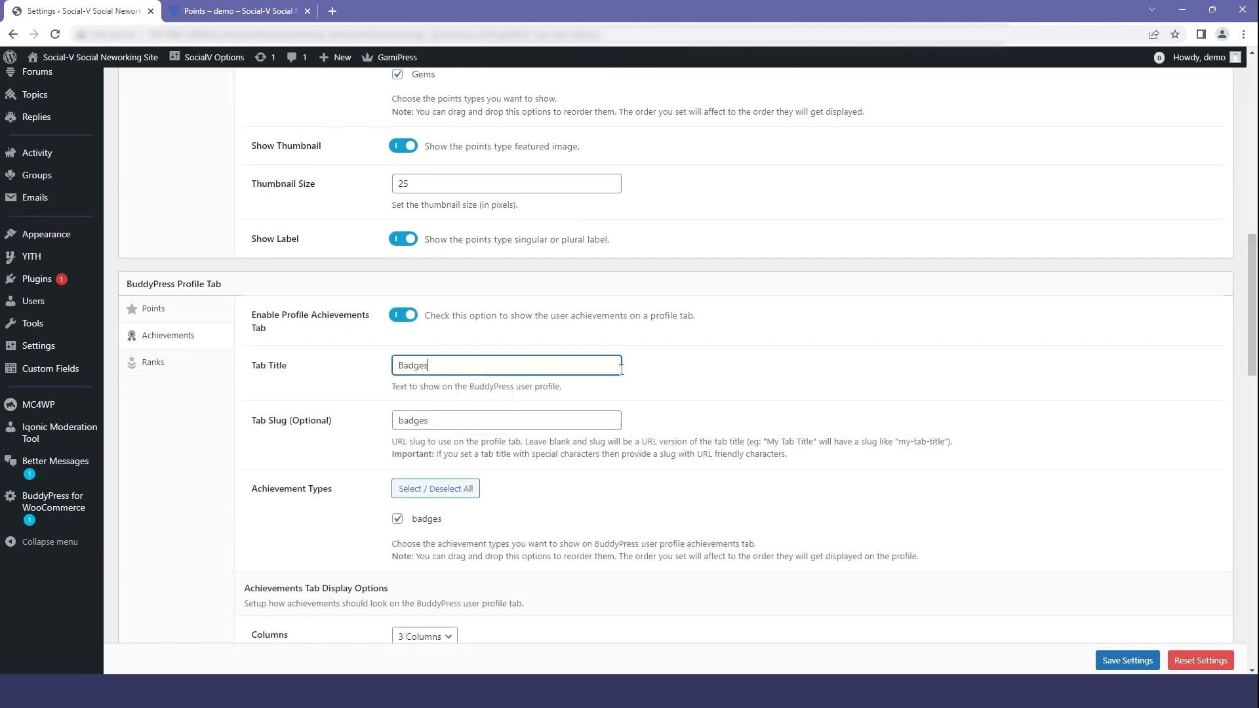
pyautogui.click(703, 379)
pyautogui.scroll(-3, 432, 443)
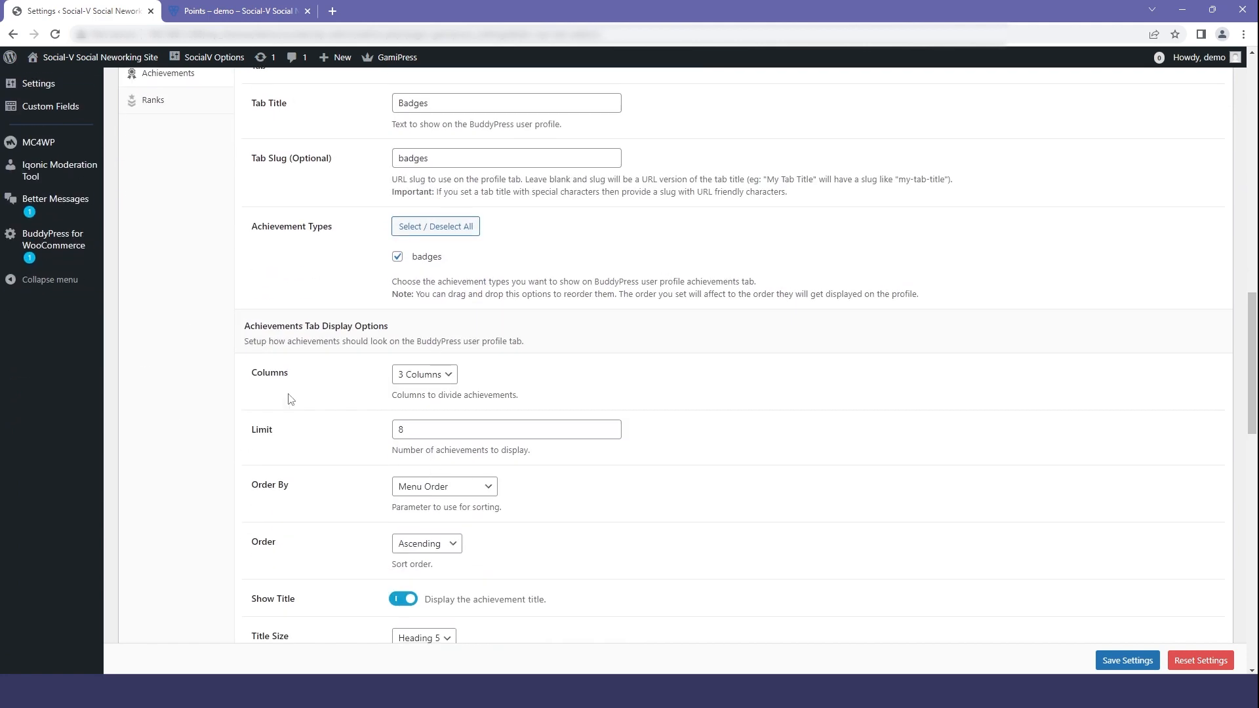
pyautogui.click(423, 374)
pyautogui.click(420, 421)
# Preview the profile's Badge tab showing no badges yet, then return to the GamiPress settings.
pyautogui.click(236, 11)
pyautogui.click(1071, 242)
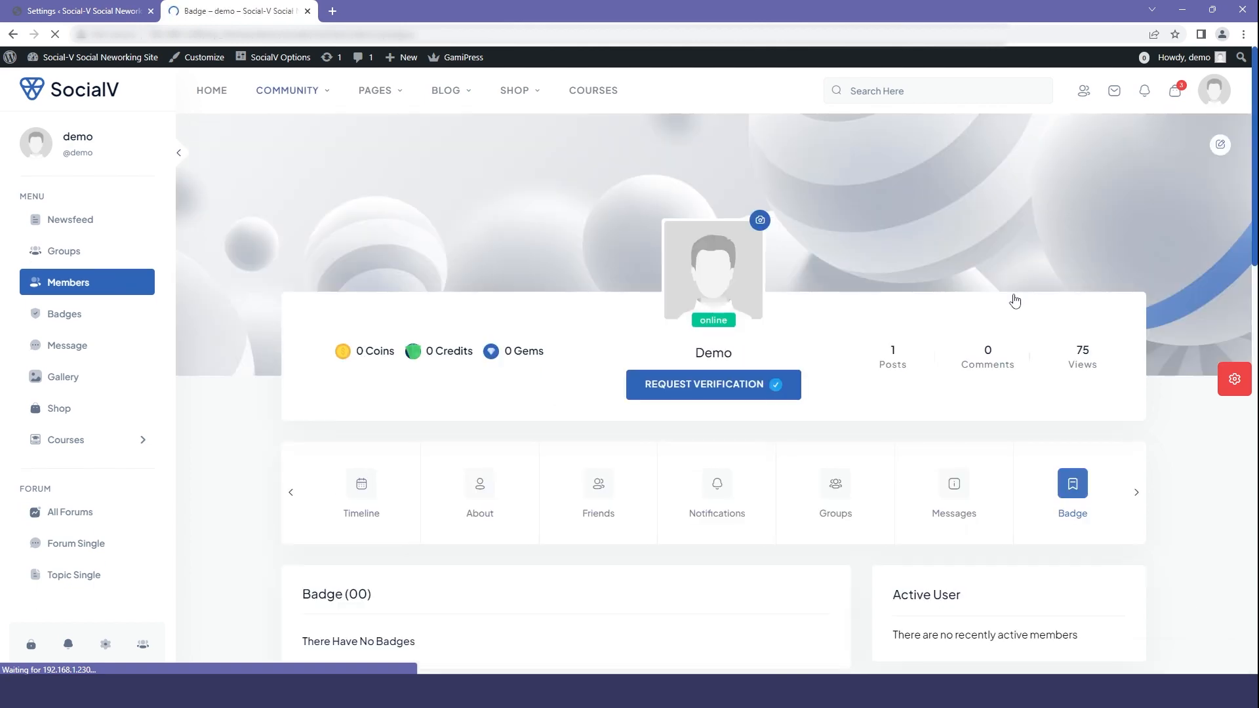
pyautogui.scroll(-5, 685, 430)
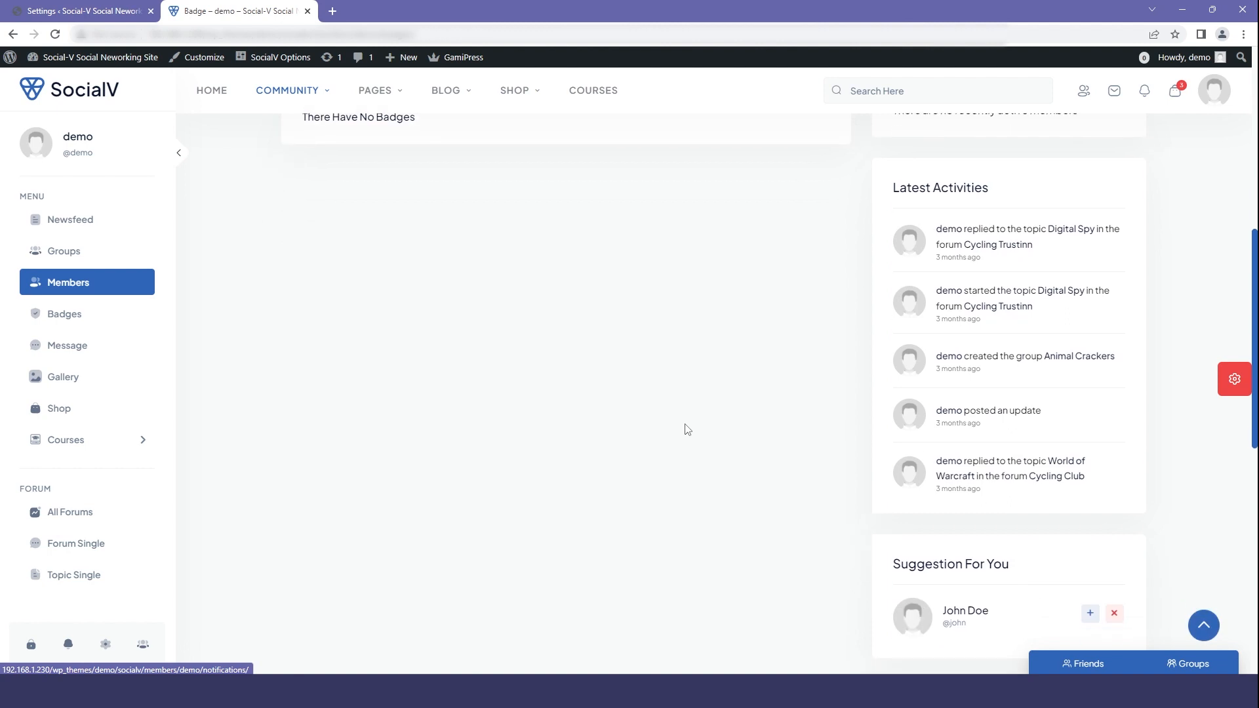
pyautogui.scroll(3, 685, 430)
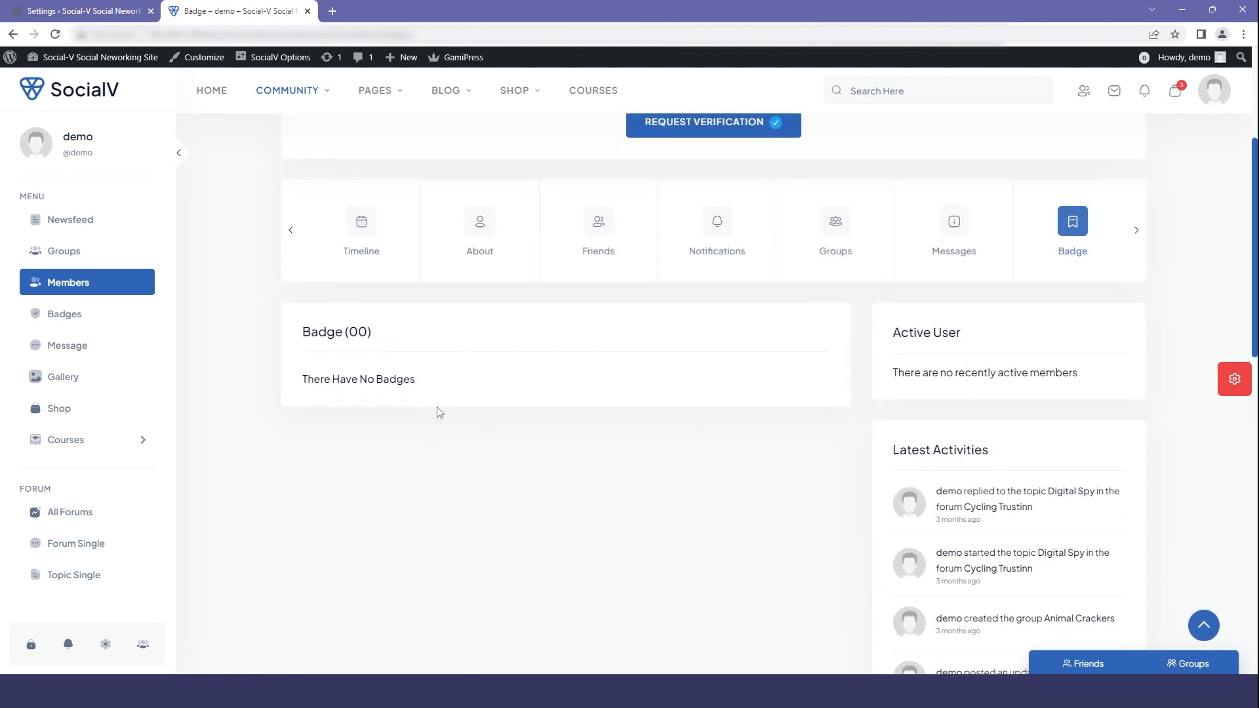
pyautogui.hotkey('ctrl', 'Tab')
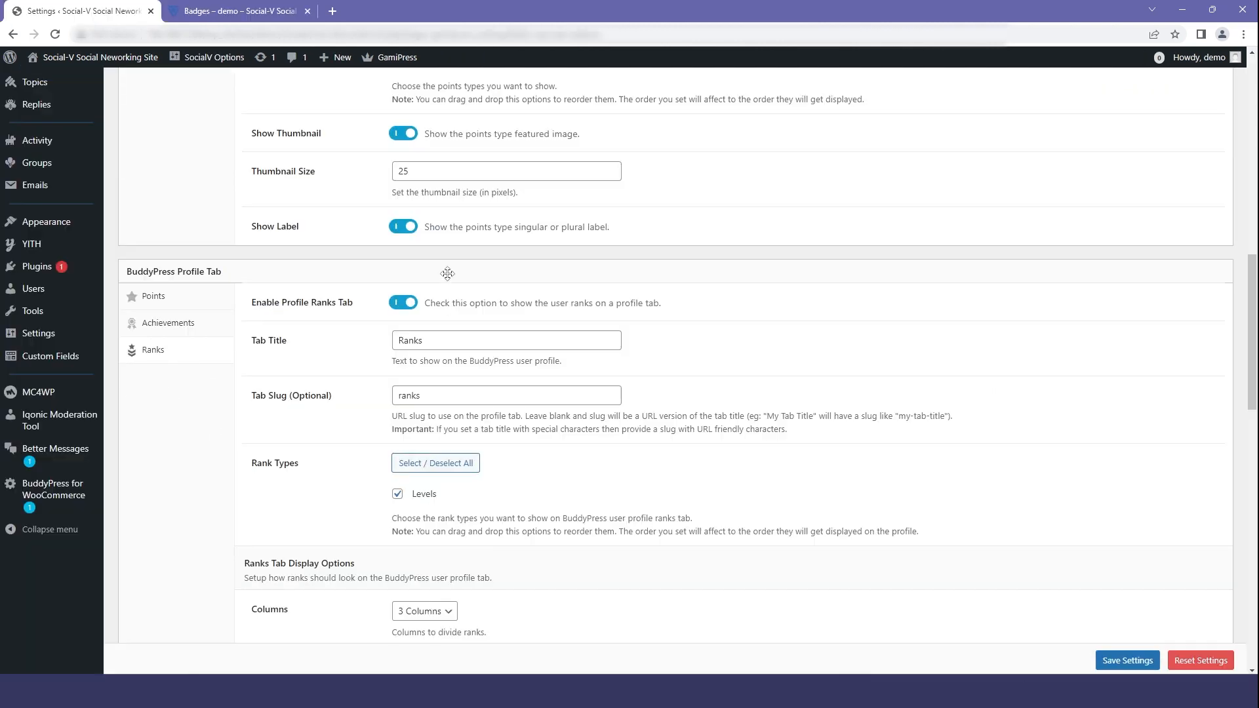
# Review the Ranks tab enable setting and title Ranks, and reveal the Ranks tab on the profile.
pyautogui.moveTo(300, 310); pyautogui.dragTo(253, 310)
pyautogui.click(325, 305)
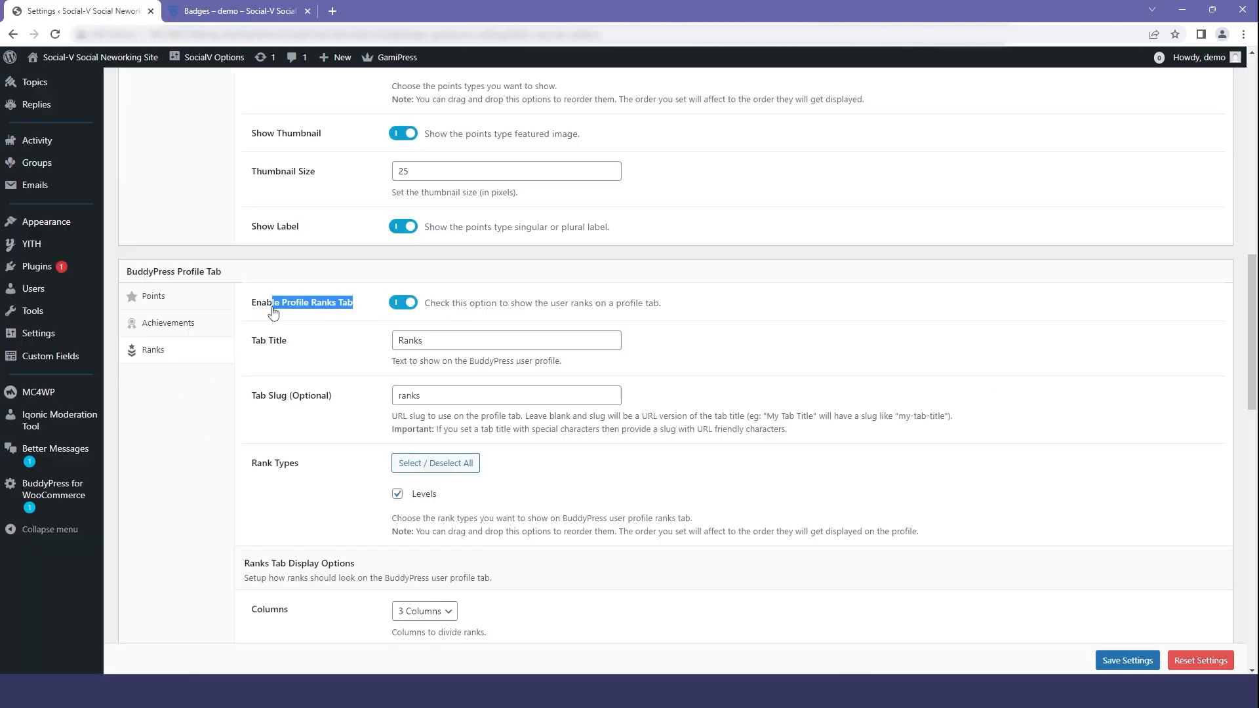
pyautogui.doubleClick(412, 340)
pyautogui.click(237, 10)
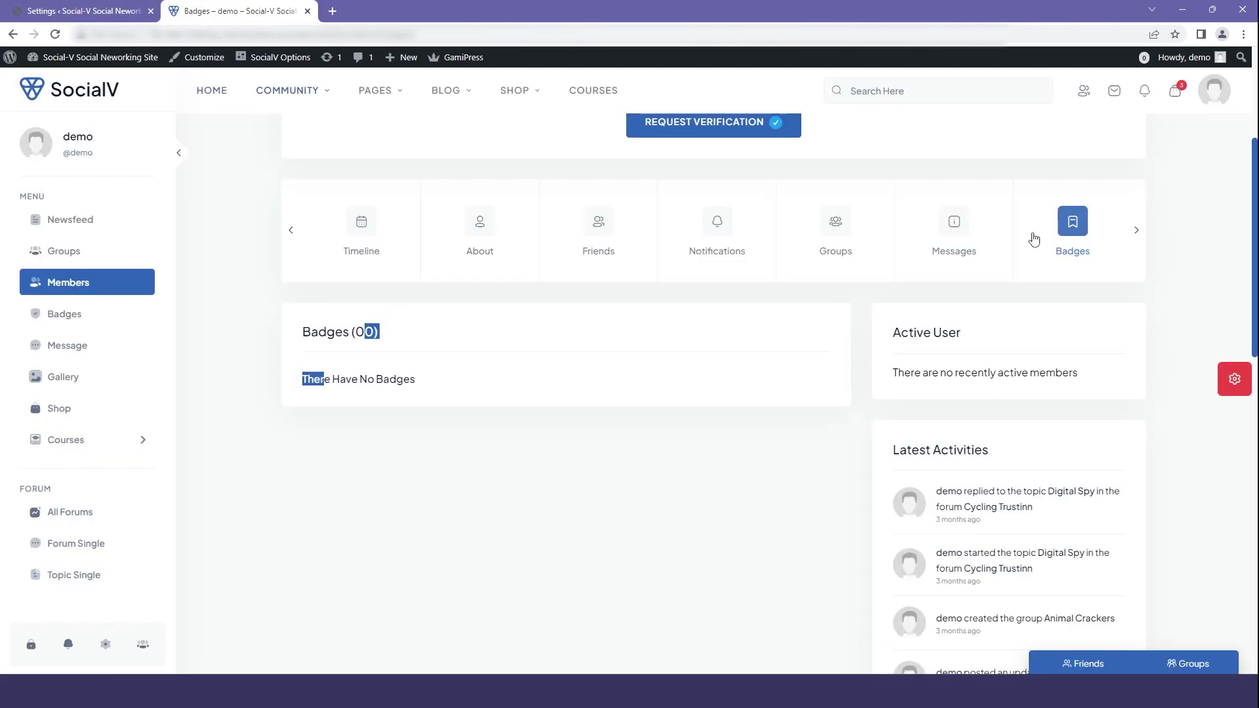
pyautogui.click(1140, 233)
pyautogui.click(1139, 234)
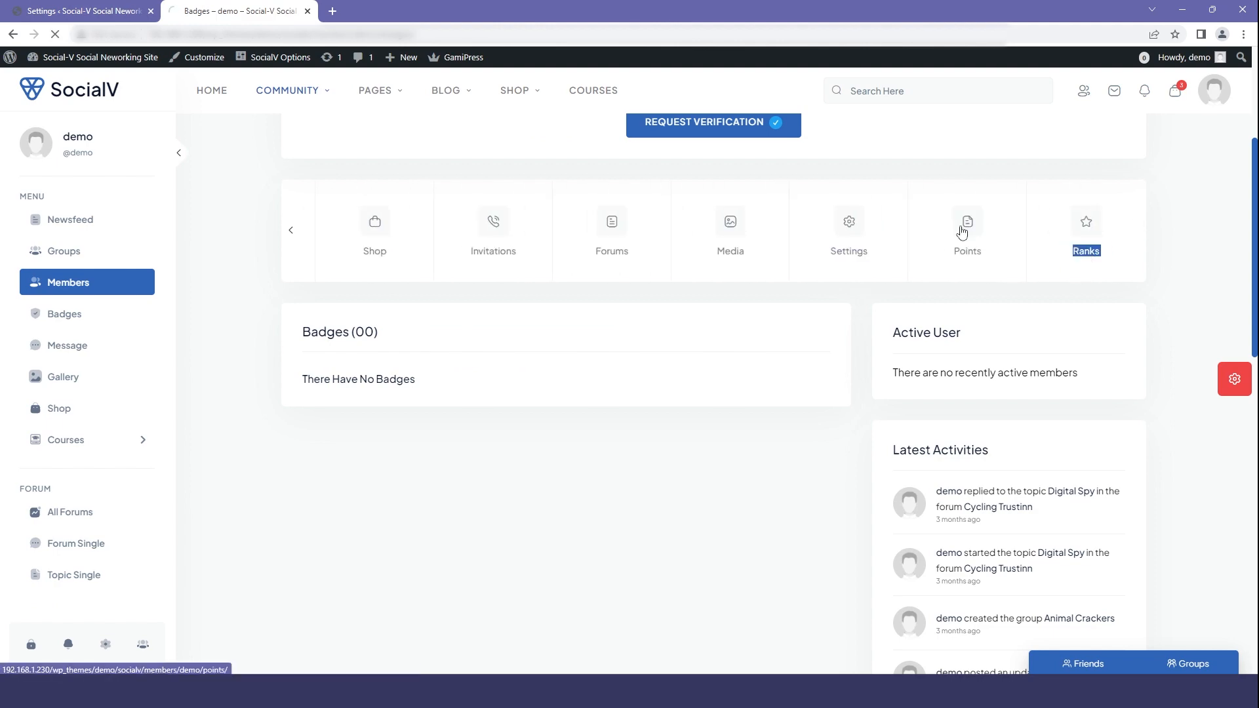
pyautogui.hotkey('ctrl', 'Tab')
# Review the ranks slug, keep Levels included and the columns option, and view the profile's Ranks tab.
pyautogui.click(469, 349)
pyautogui.doubleClick(408, 395)
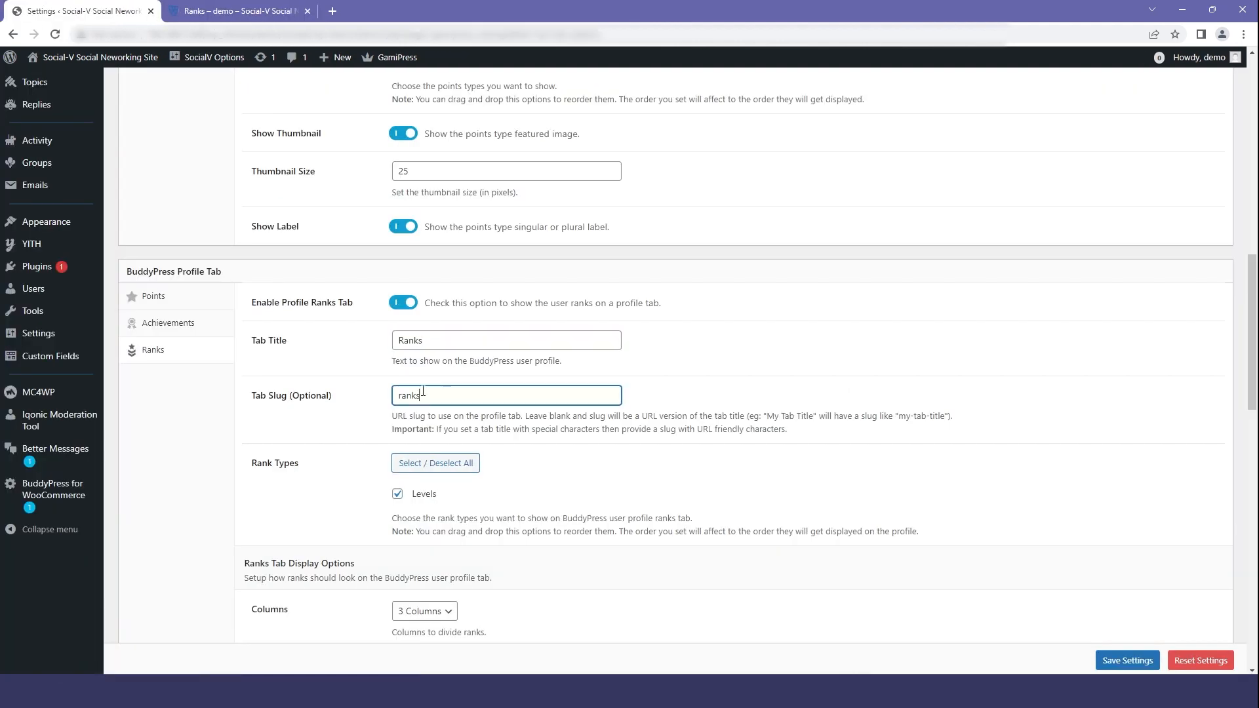
pyautogui.scroll(-2, 393, 463)
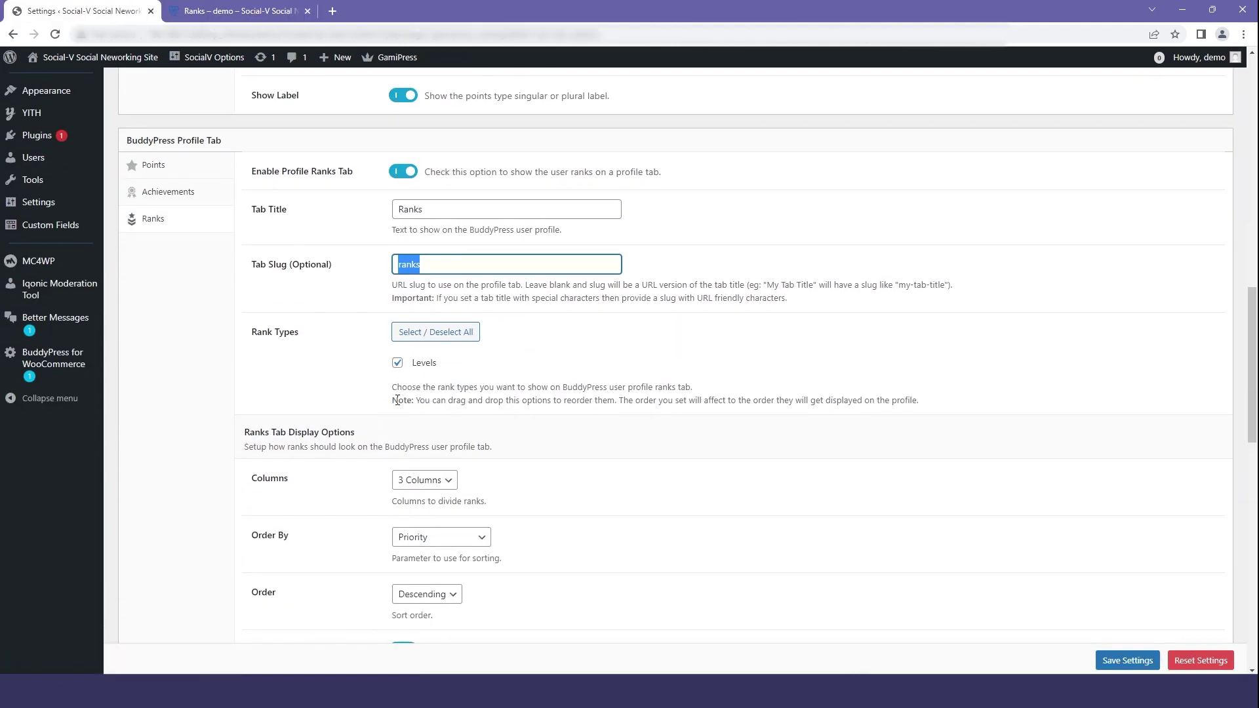
pyautogui.click(397, 364)
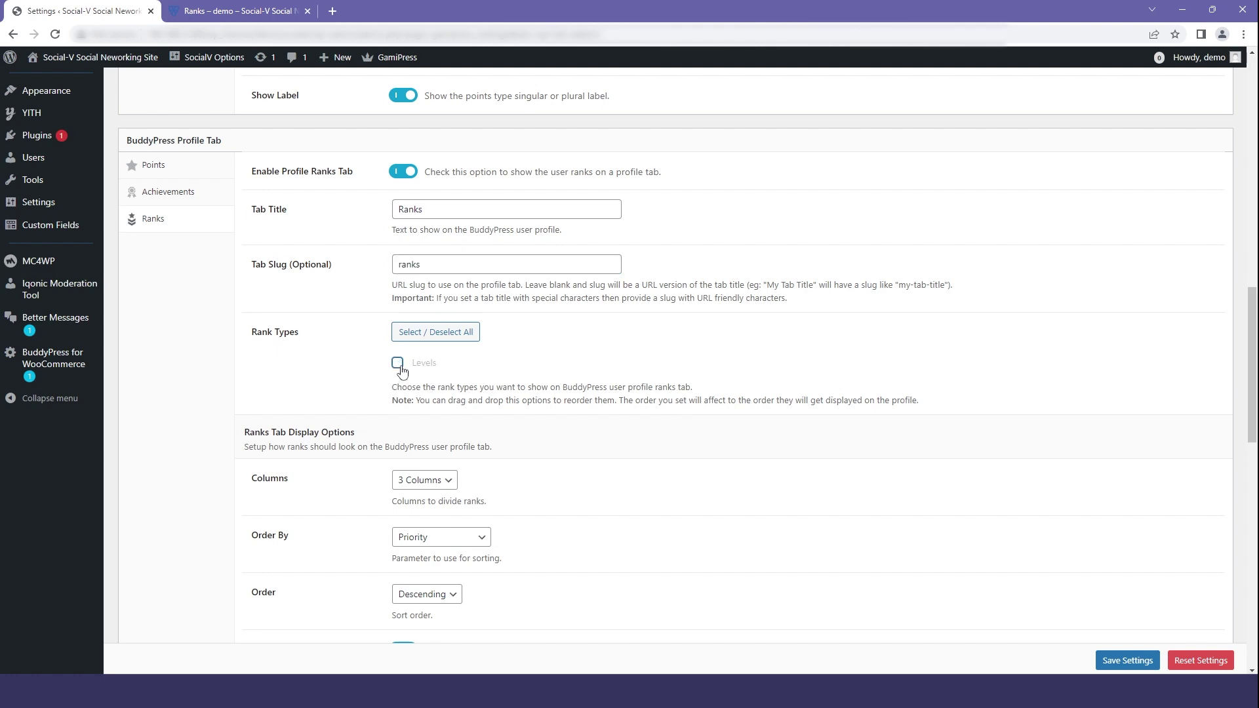
pyautogui.click(436, 480)
pyautogui.click(238, 11)
pyautogui.scroll(-3, 704, 344)
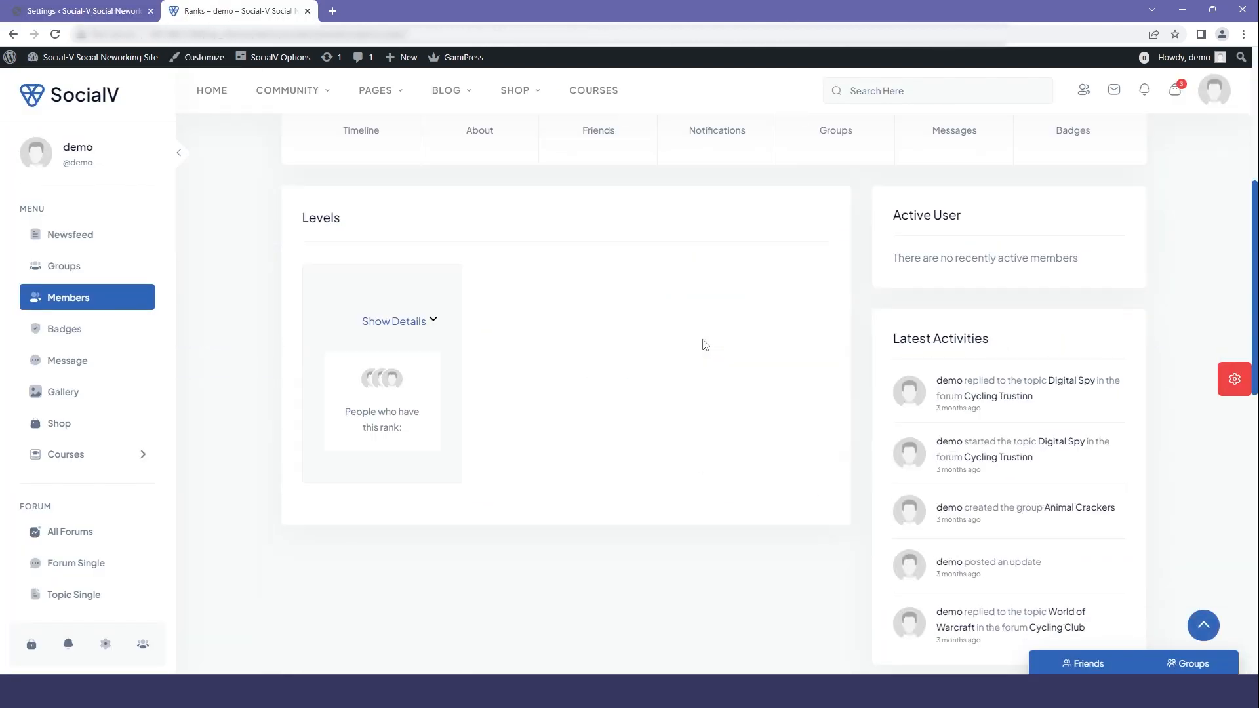
pyautogui.scroll(2, 373, 338)
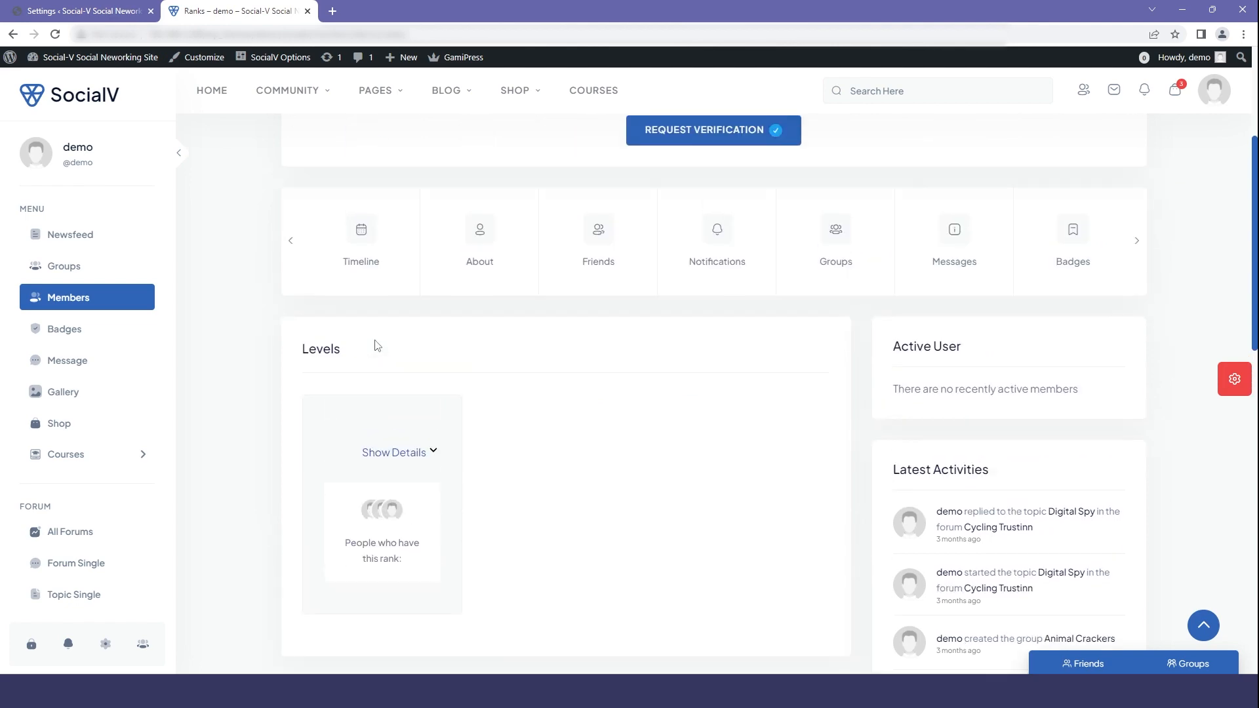
pyautogui.scroll(3, 374, 345)
pyautogui.click(89, 11)
pyautogui.scroll(-1, 510, 423)
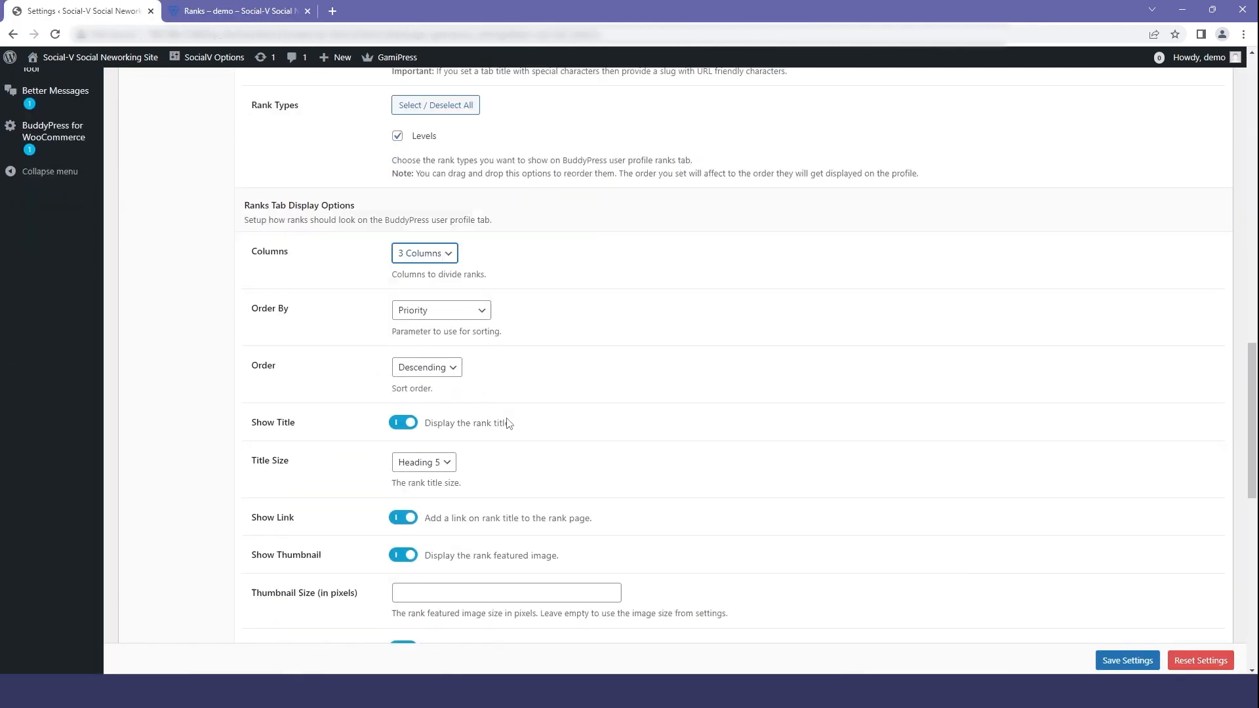
pyautogui.scroll(-1, 509, 423)
pyautogui.scroll(-2, 496, 423)
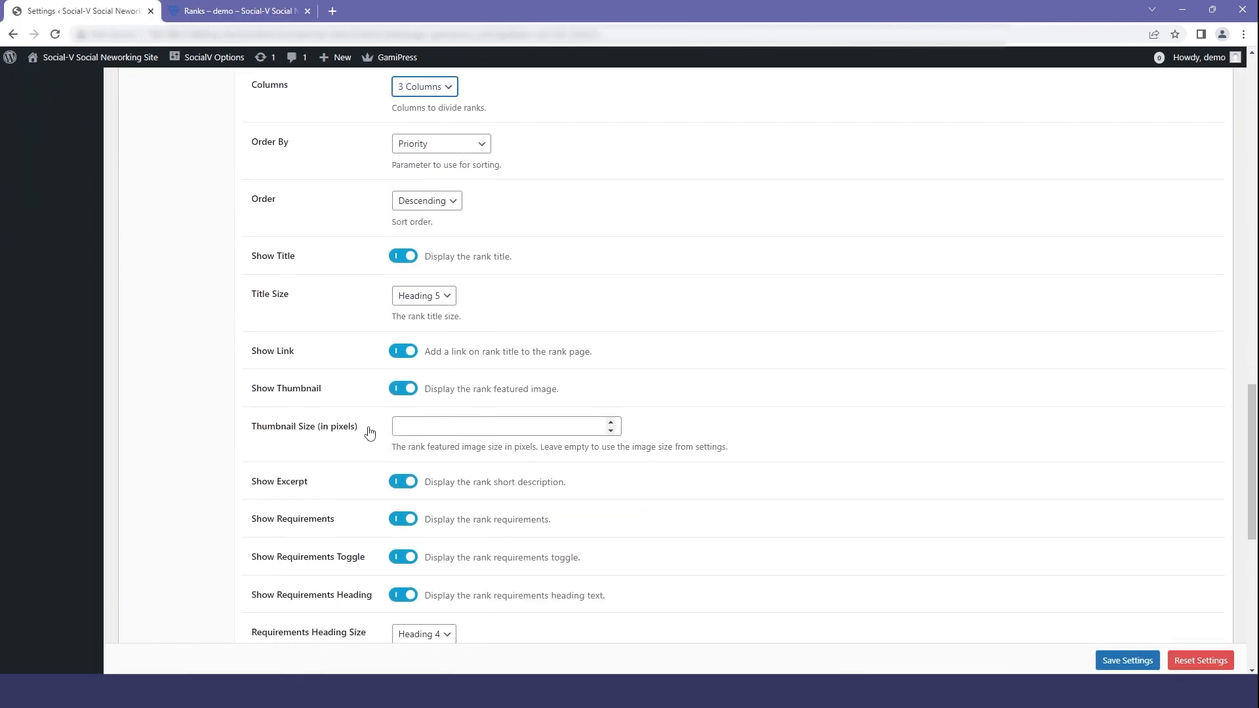
pyautogui.scroll(-2, 433, 472)
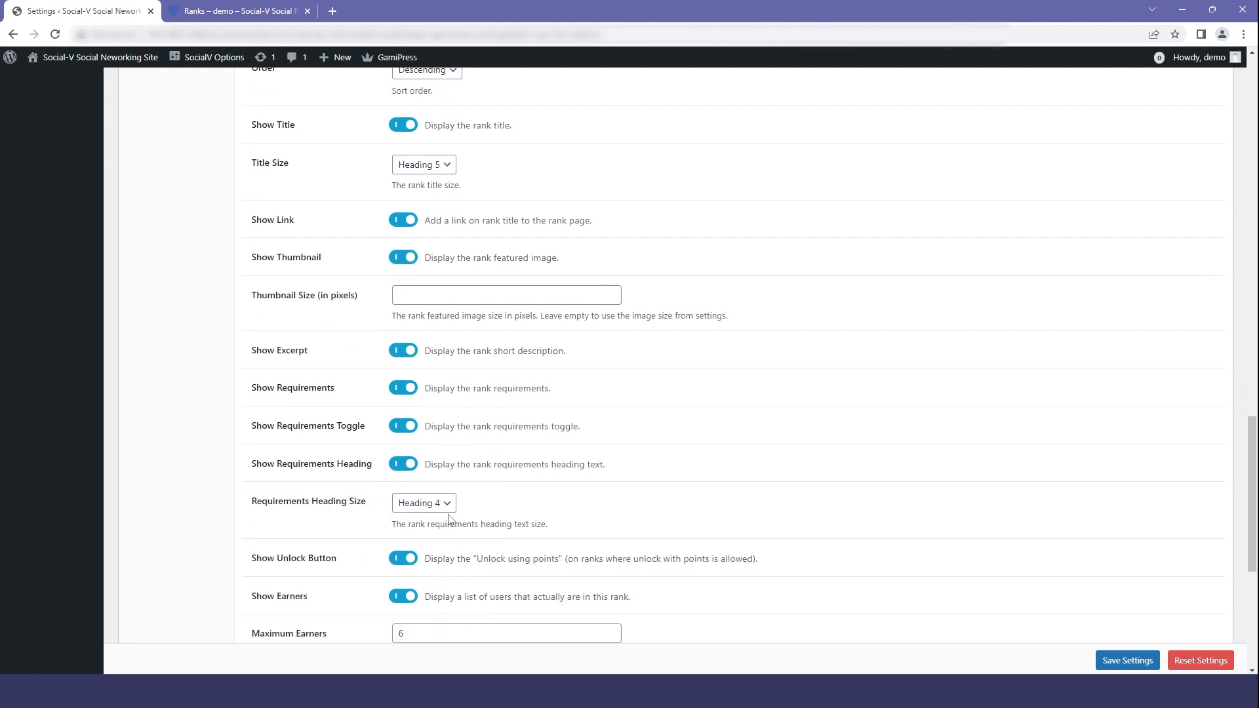
pyautogui.scroll(-2, 423, 473)
pyautogui.scroll(-3, 366, 509)
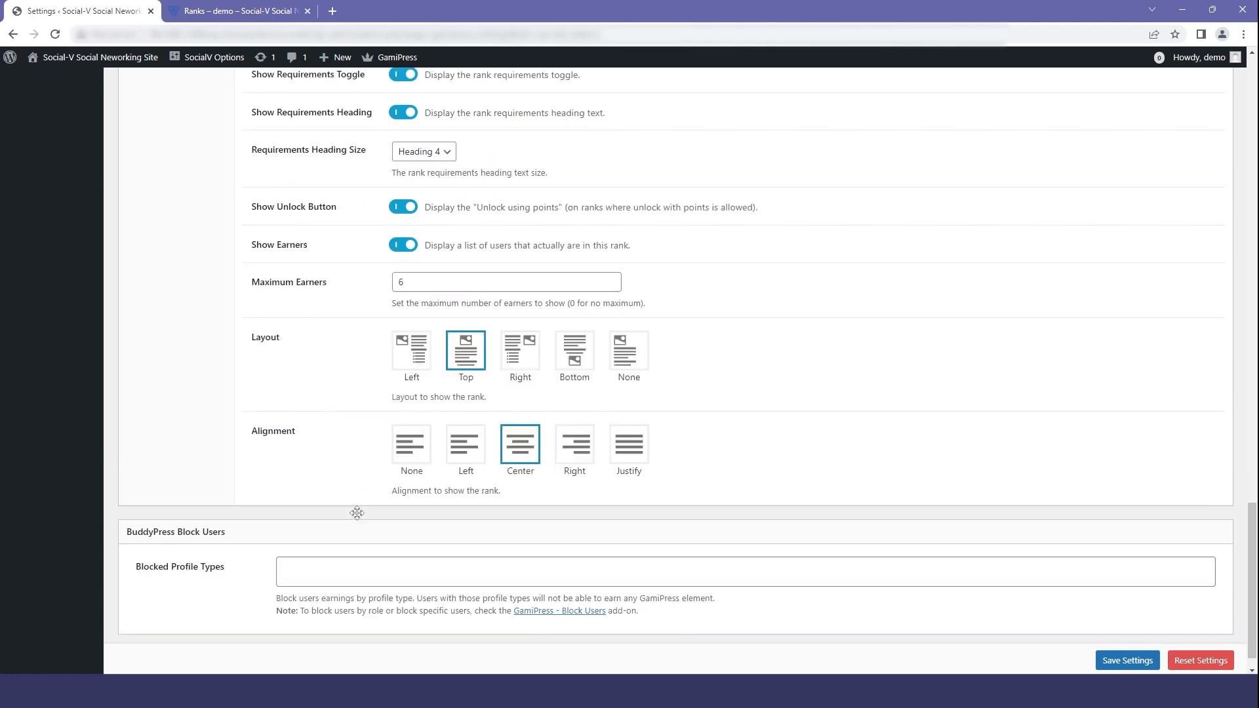
pyautogui.scroll(1, 453, 473)
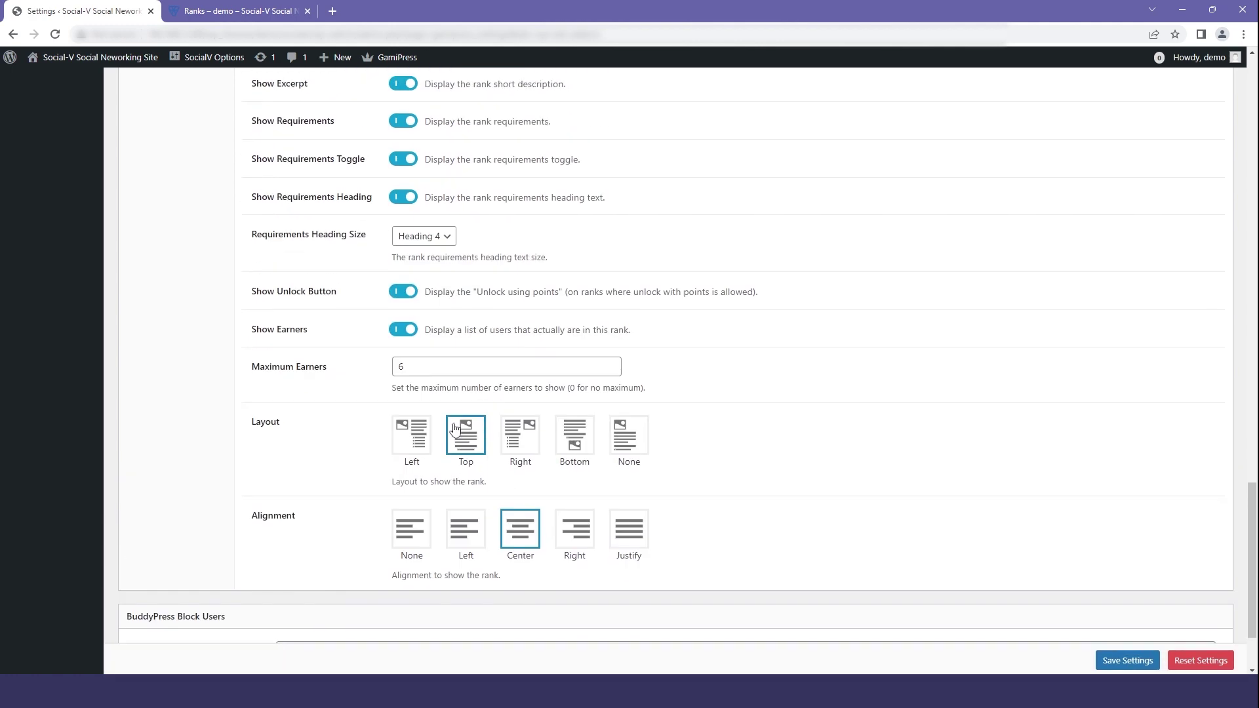
# Keep Maximum Earners at 6, save the Ranks tab settings, and switch to the member profile.
pyautogui.click(344, 374)
pyautogui.doubleClick(258, 375)
pyautogui.click(285, 374)
pyautogui.scroll(5, 308, 381)
pyautogui.scroll(5, 320, 382)
pyautogui.scroll(3, 320, 382)
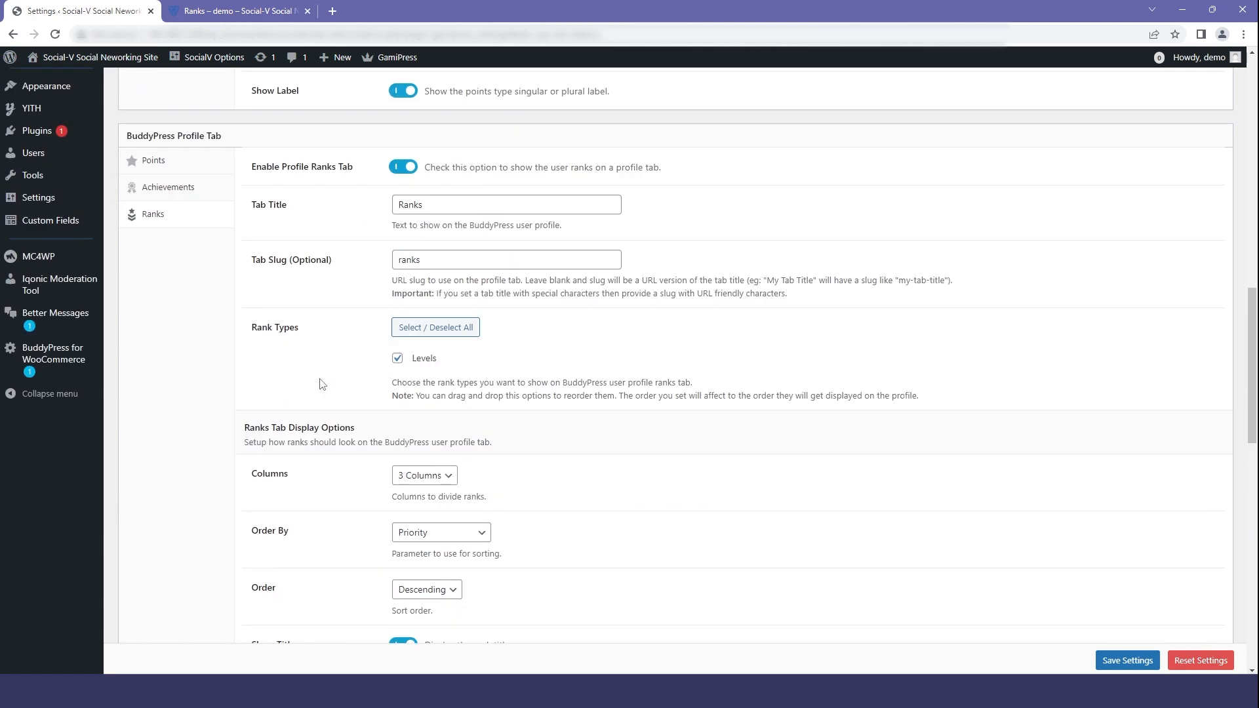
pyautogui.scroll(2, 320, 382)
pyautogui.click(1126, 660)
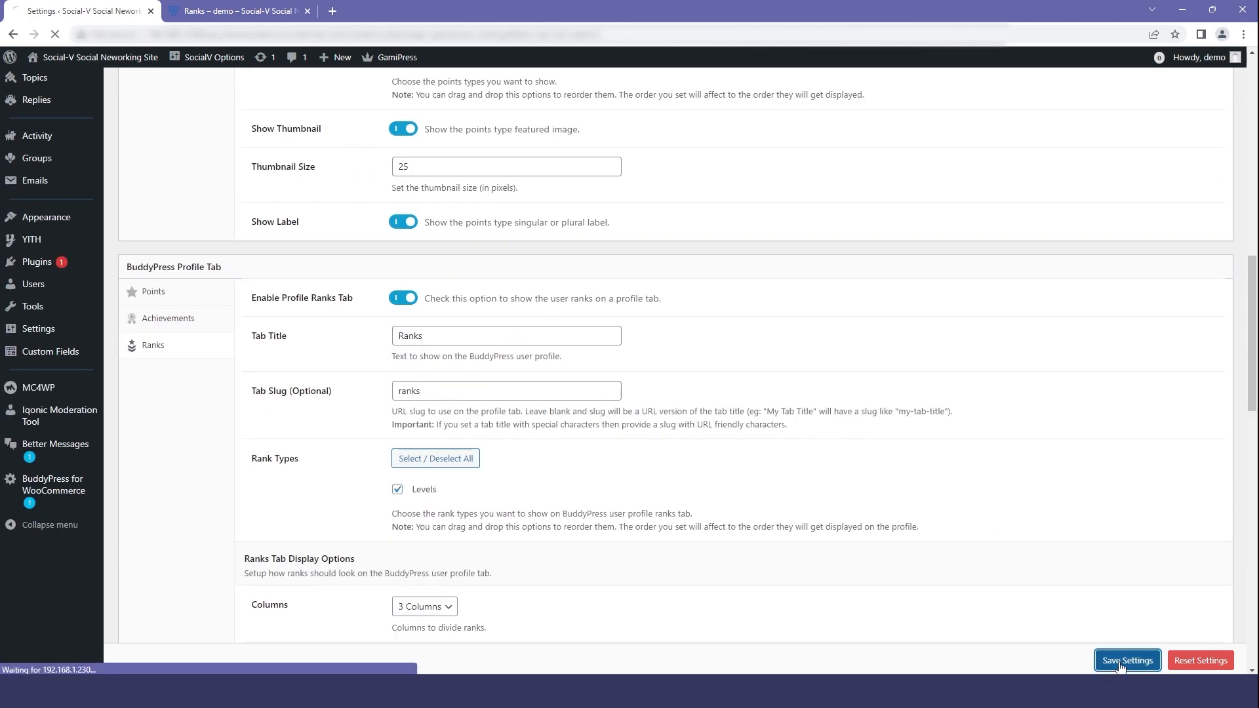
pyautogui.click(236, 11)
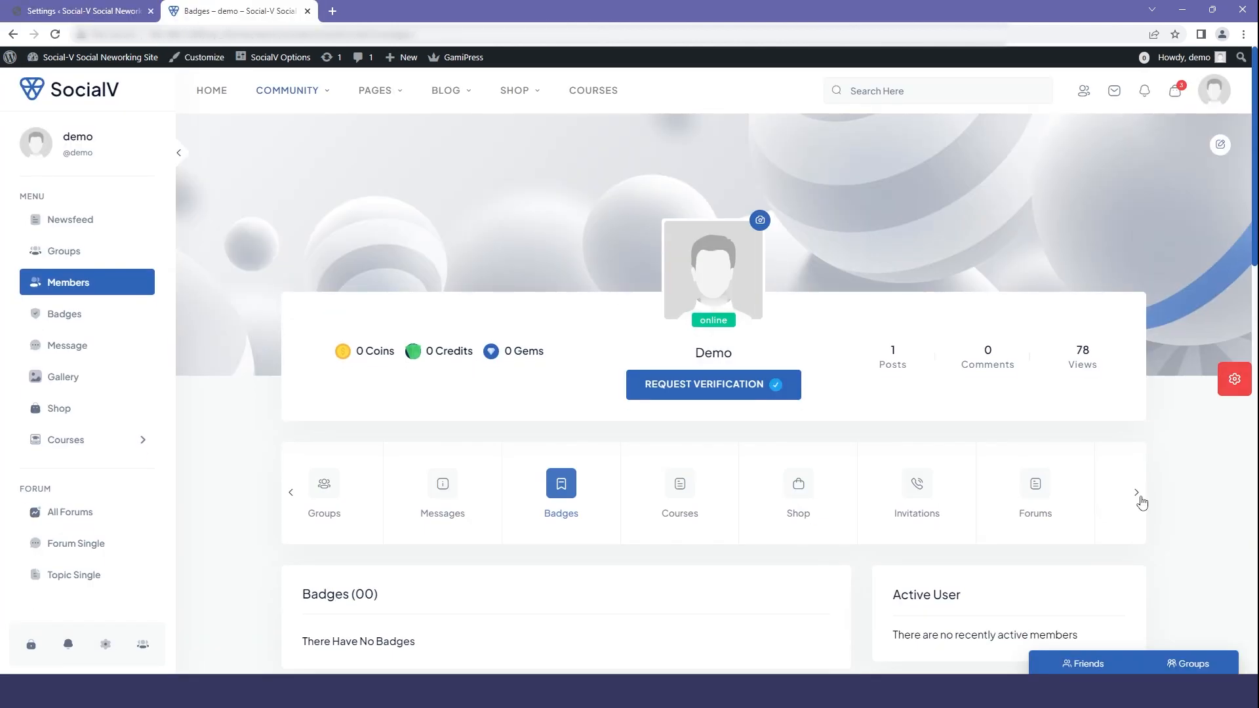